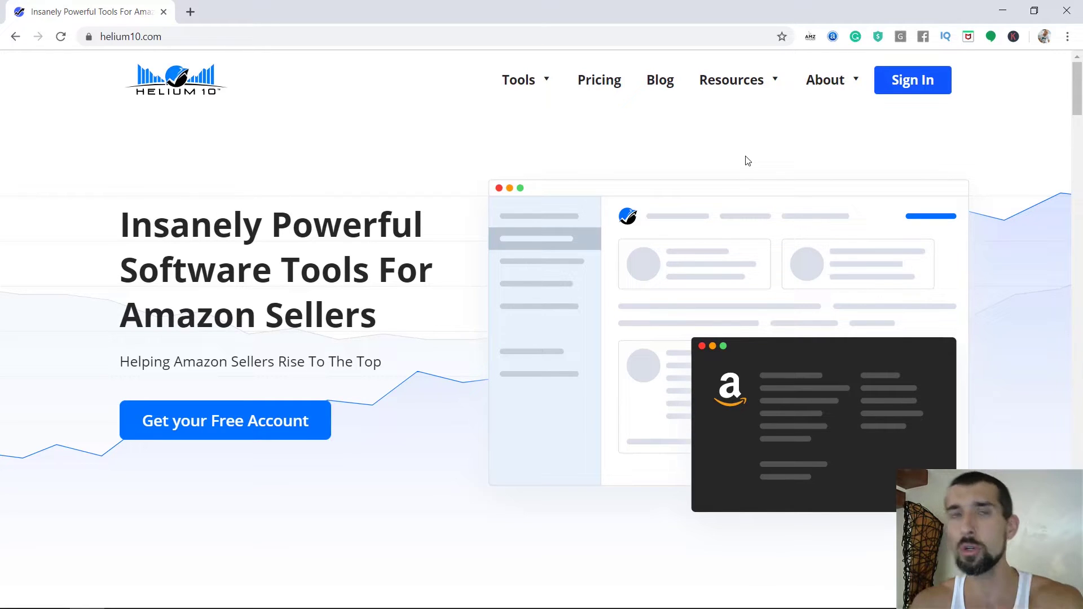
- Enter the Helium 10 member dashboard and open the Cerebro reverse ASIN lookup tool
left_click(909, 83)
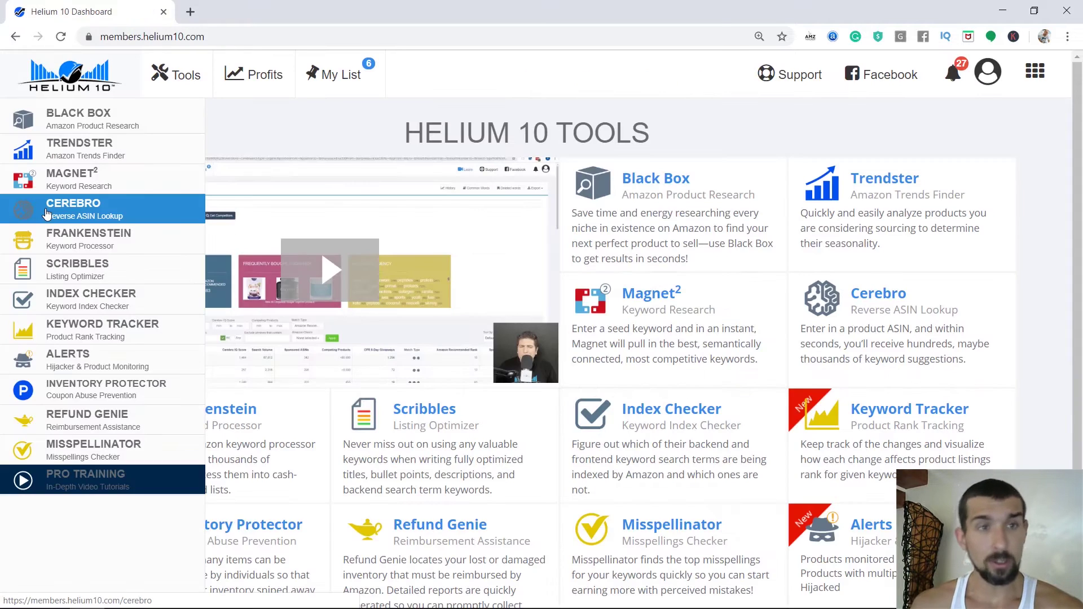
left_click(76, 213)
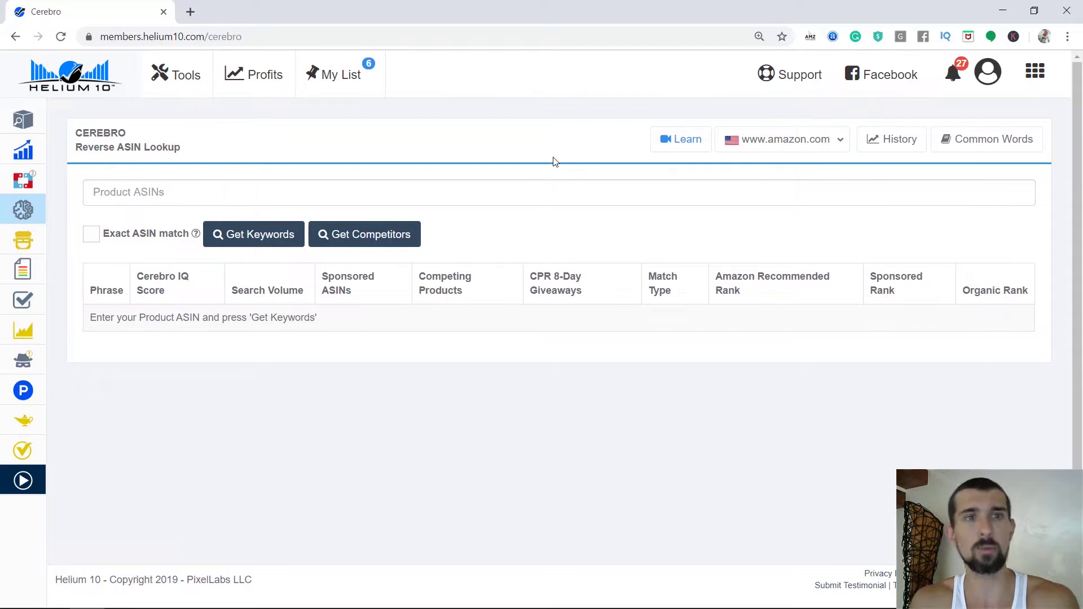
- Open amazon.com in a new browser tab
left_click(191, 11)
type("a")
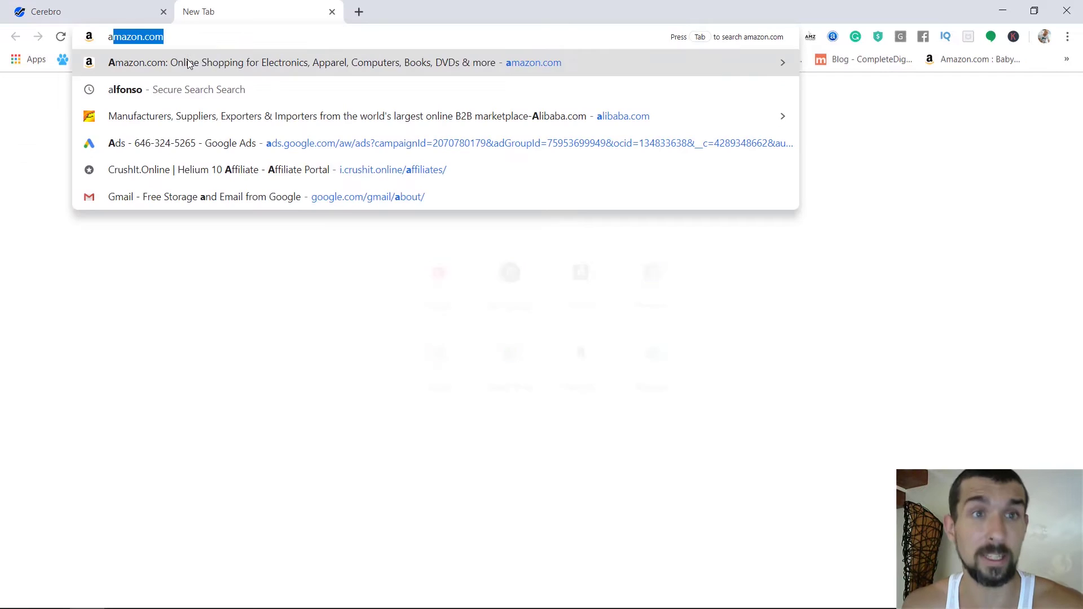
key("Return")
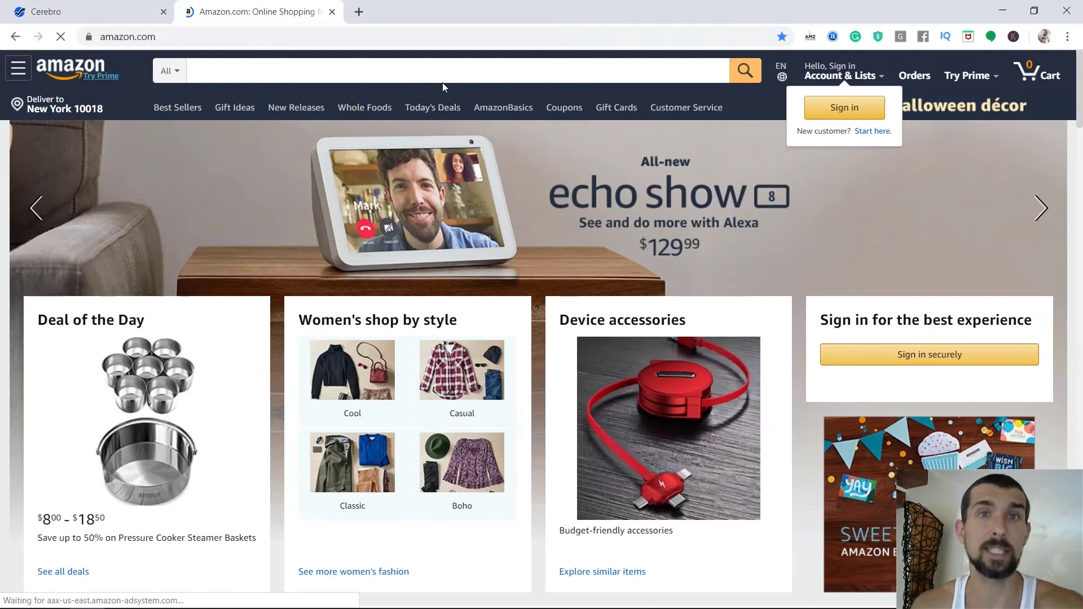
- Search Amazon for 'kitchen knife' and scroll through the results
left_click(449, 81)
type("kit")
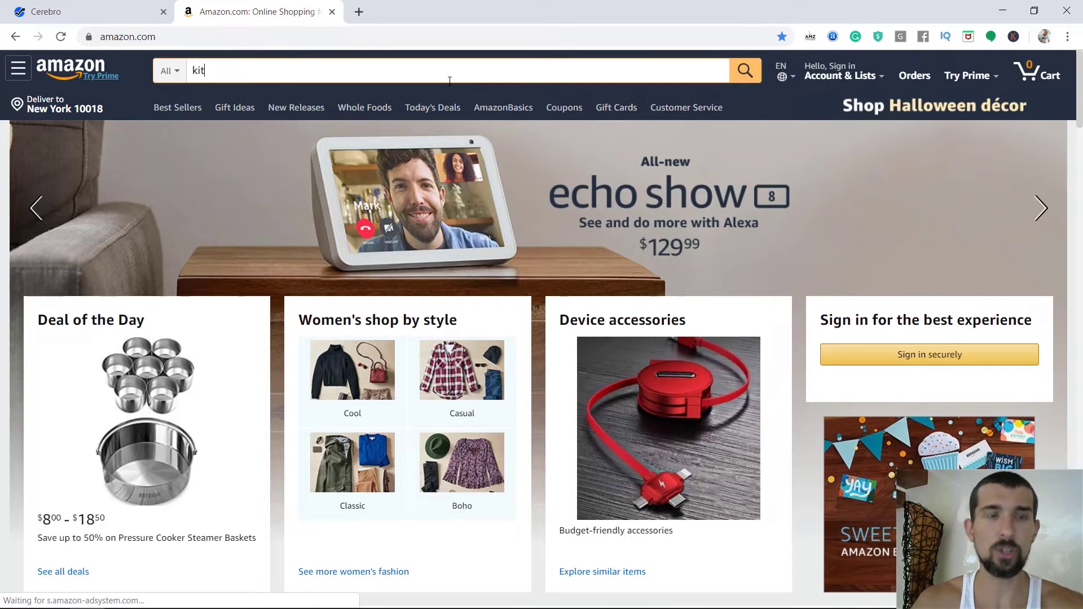
type("chen knife")
key("Return")
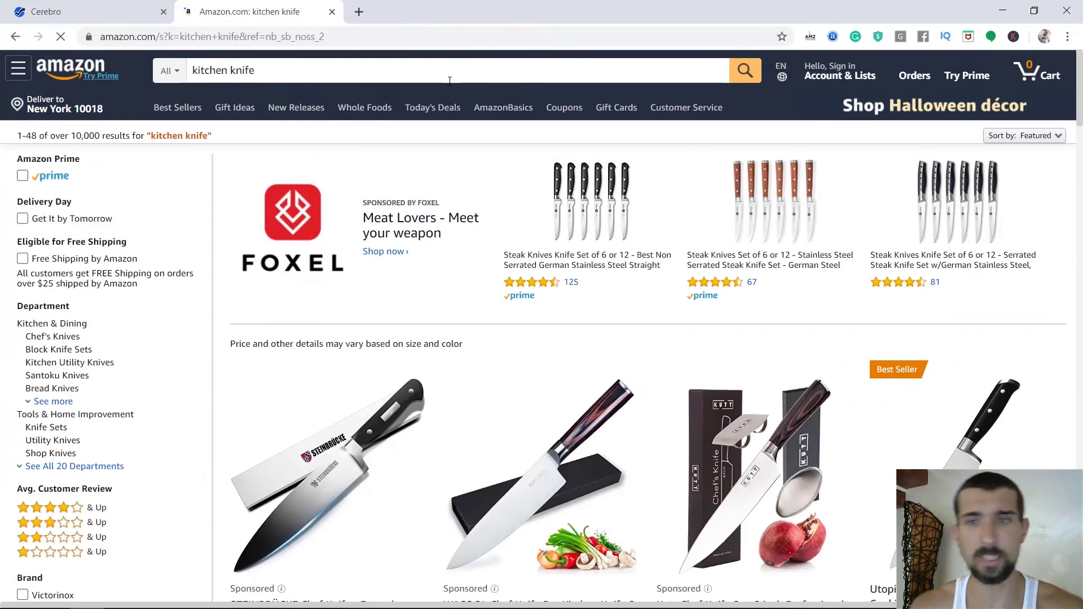
scroll(666, 135, "down", 2)
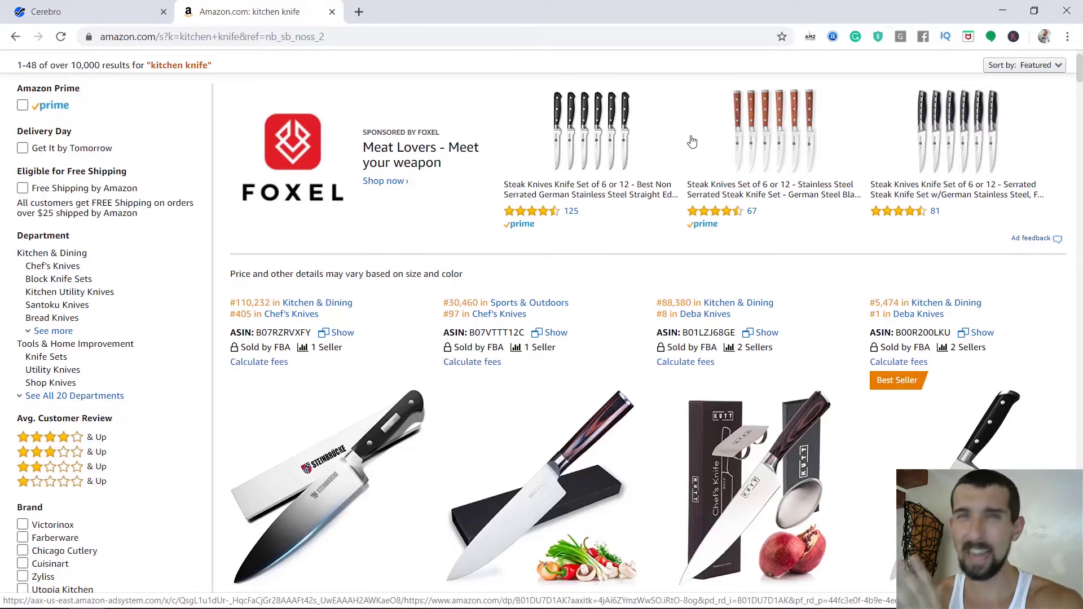
scroll(692, 141, "down", 20)
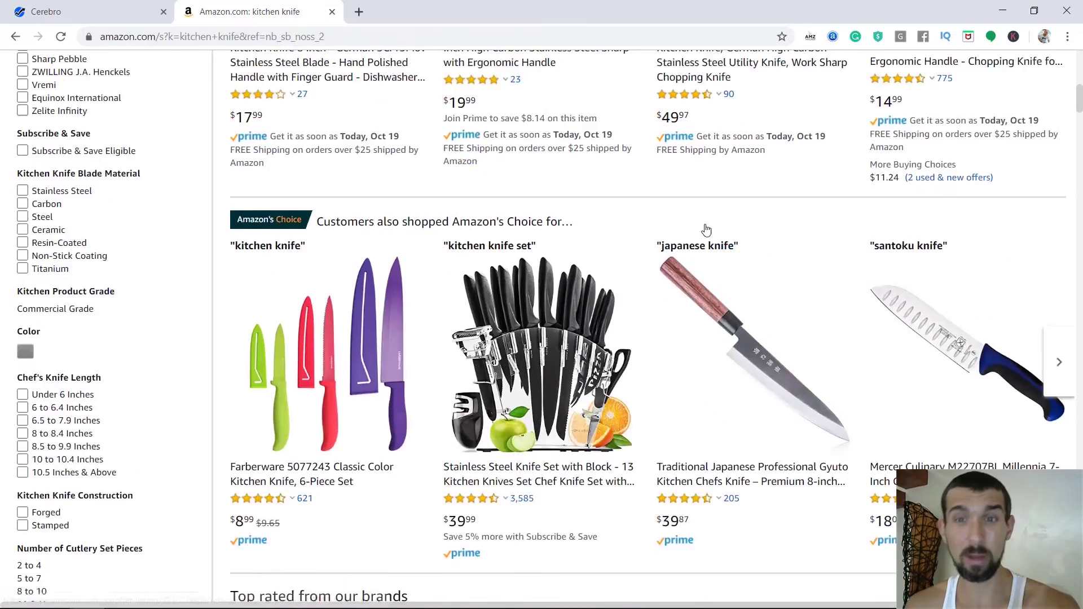
scroll(795, 241, "down", 1)
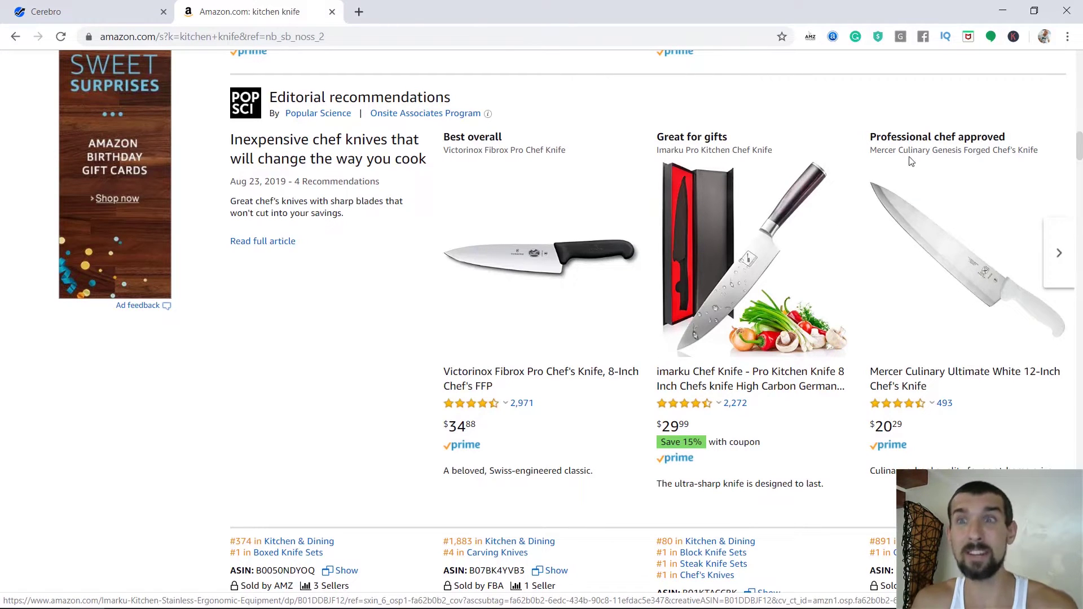
left_click_drag(1078, 149, 1079, 57)
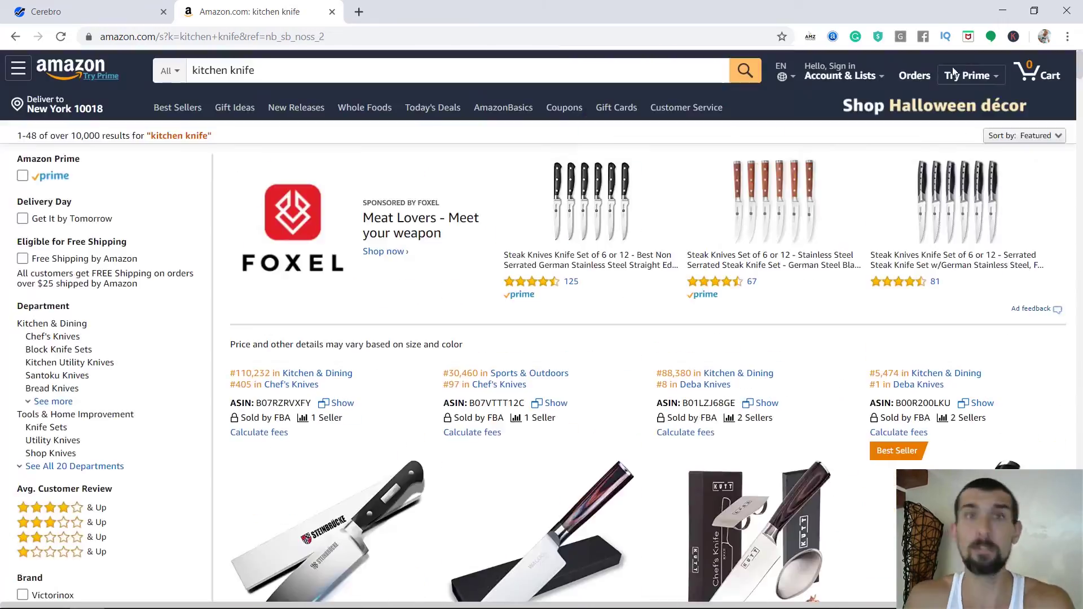
- Run Helium 10 Xray product research on the kitchen knife results from the extension menu
left_click(1068, 36)
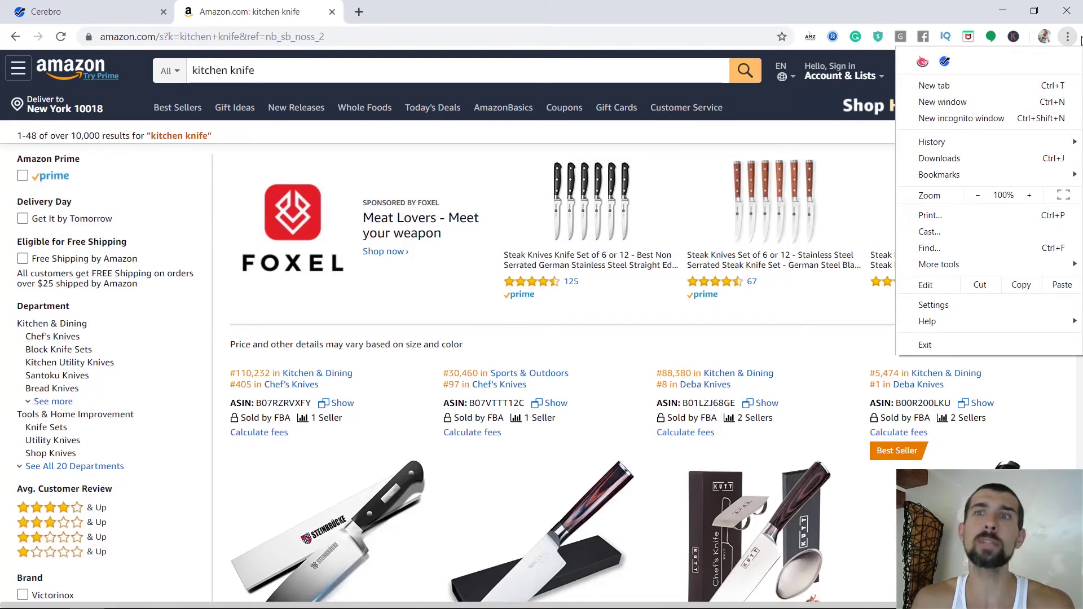
left_click(846, 320)
left_click(1068, 36)
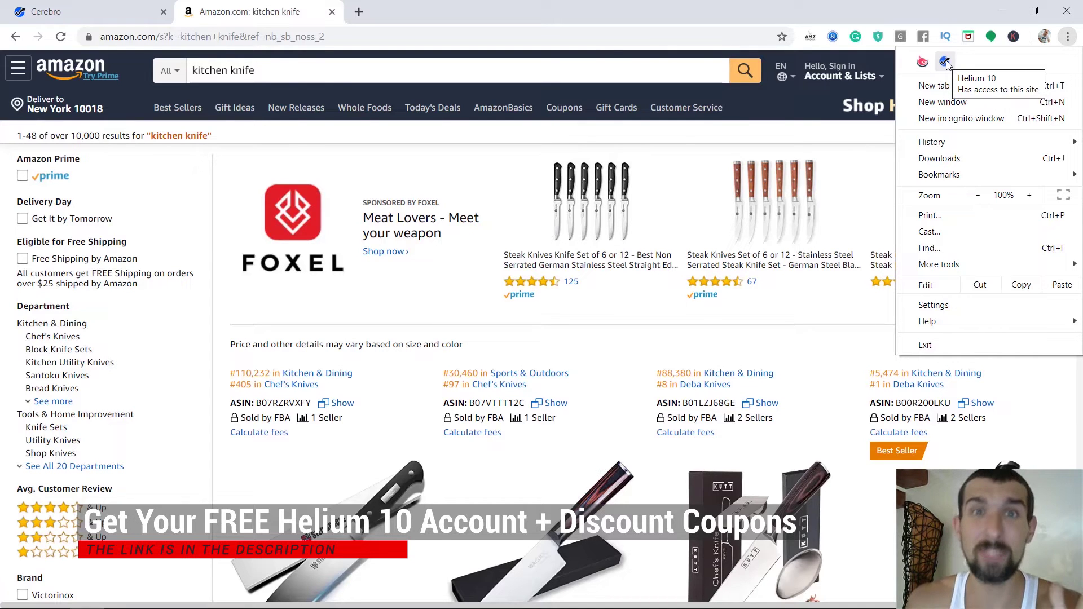
left_click(945, 61)
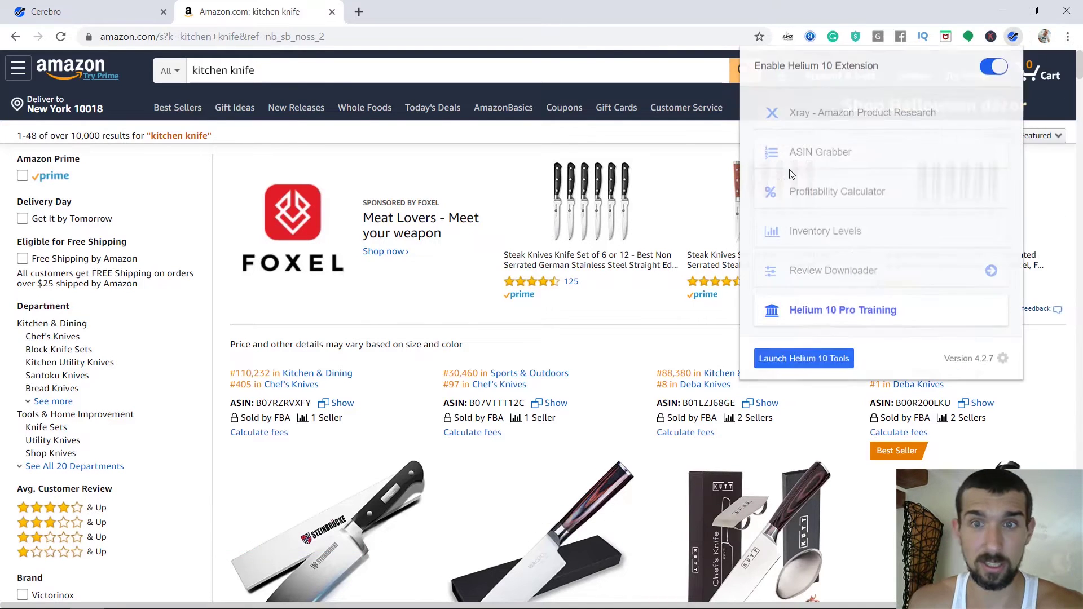
left_click(830, 112)
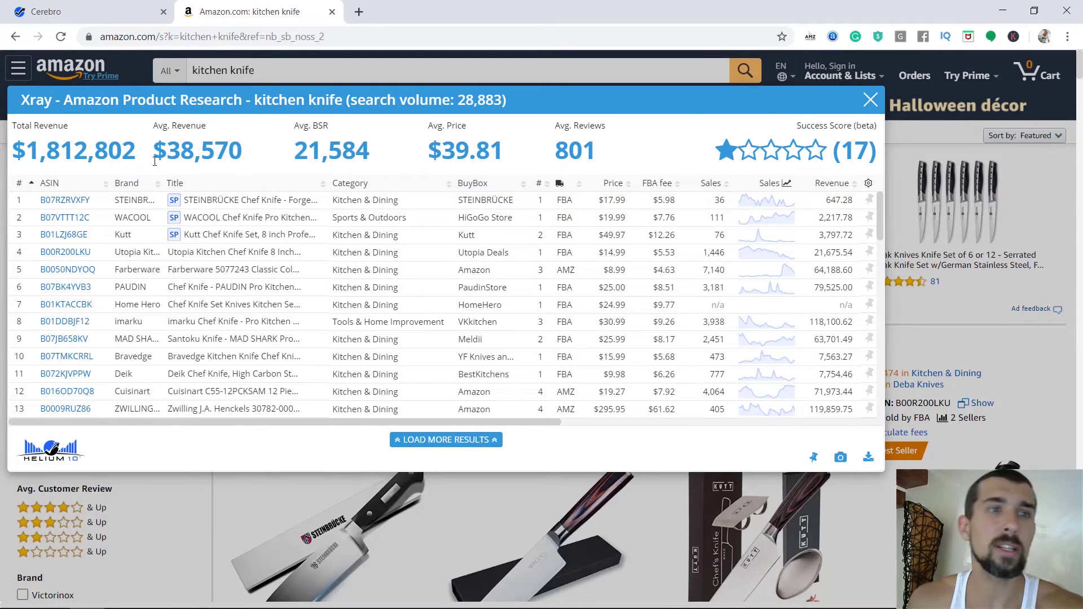
- Sort the Xray table by sales, highest first, putting the $5.99 KitchenIQ sharpener on top
scroll(167, 313, "down", 10)
scroll(167, 313, "down", 3)
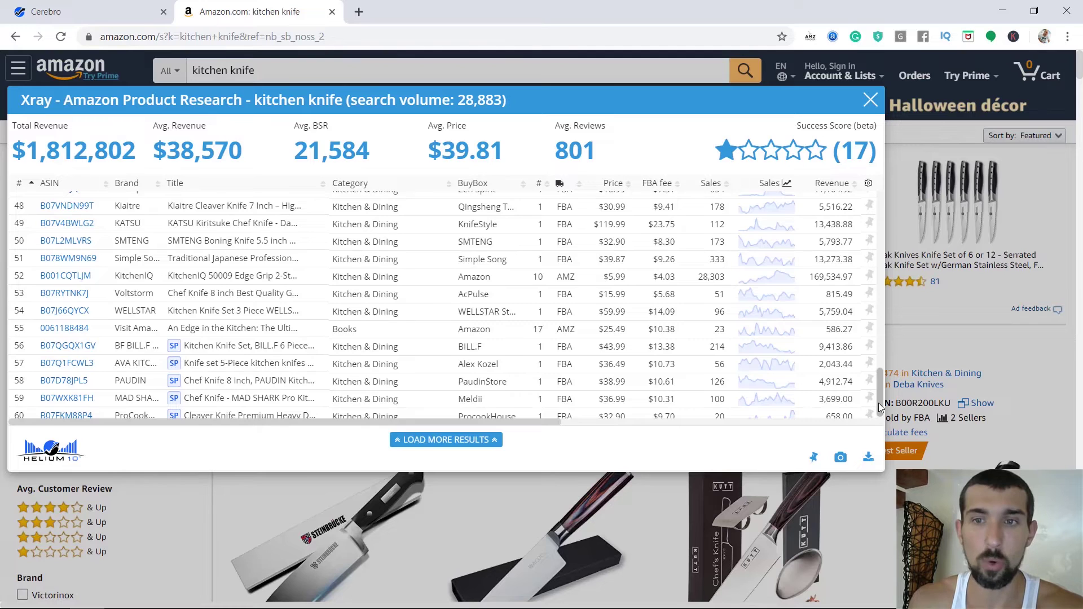
left_click_drag(880, 407, 253, 176)
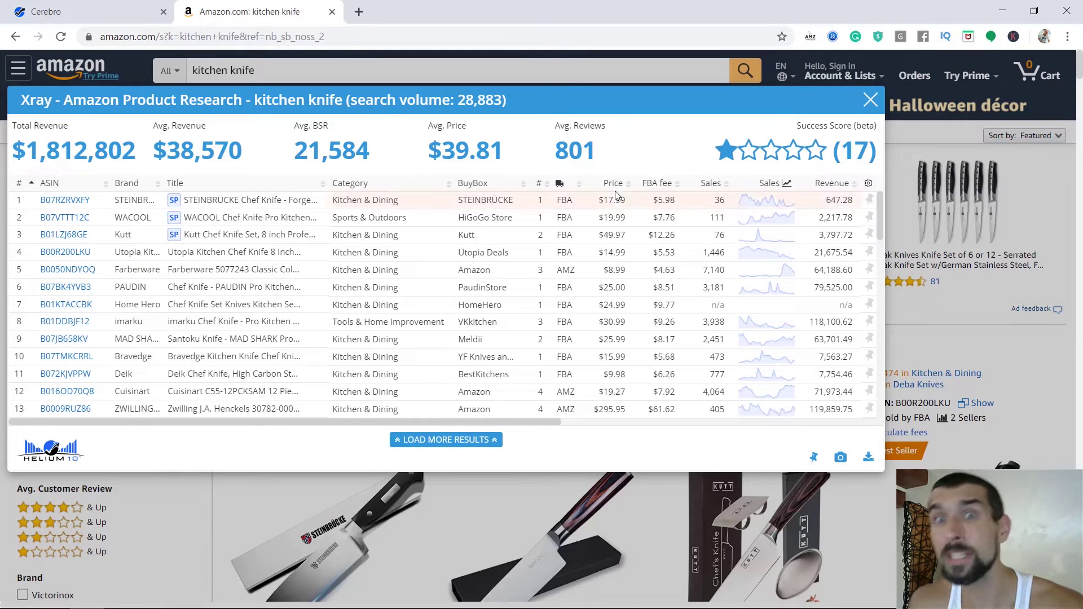
scroll(655, 413, "right", 9)
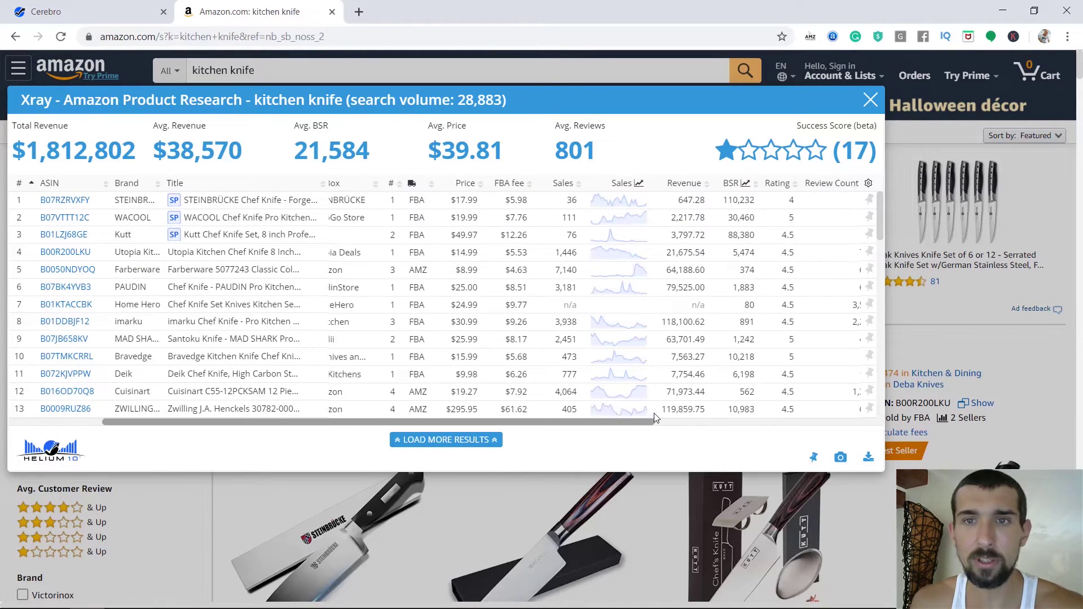
scroll(674, 381, "left", 9)
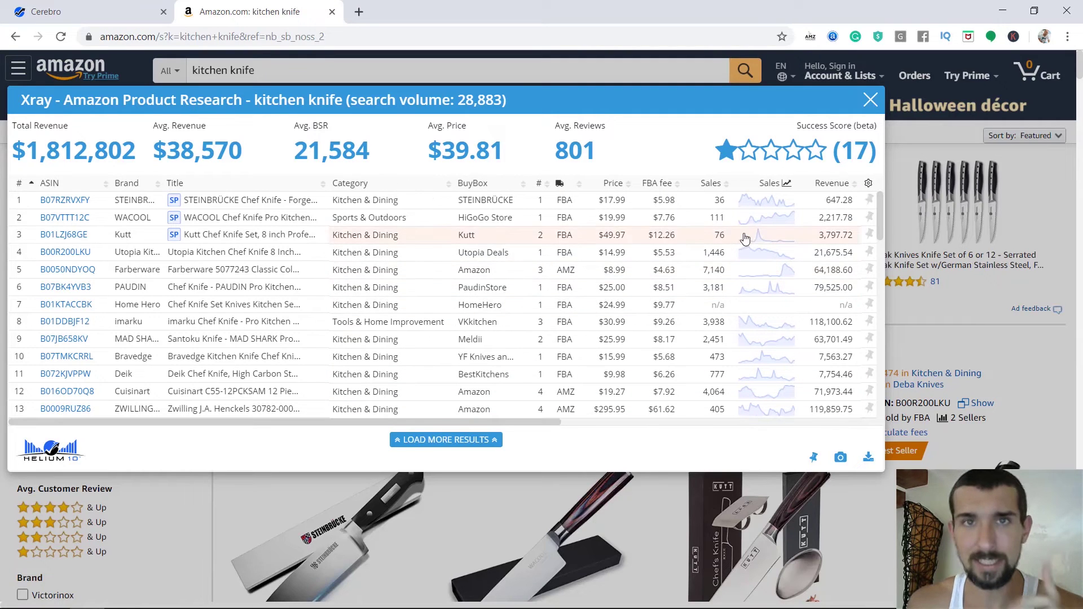
left_click(724, 186)
left_click(725, 189)
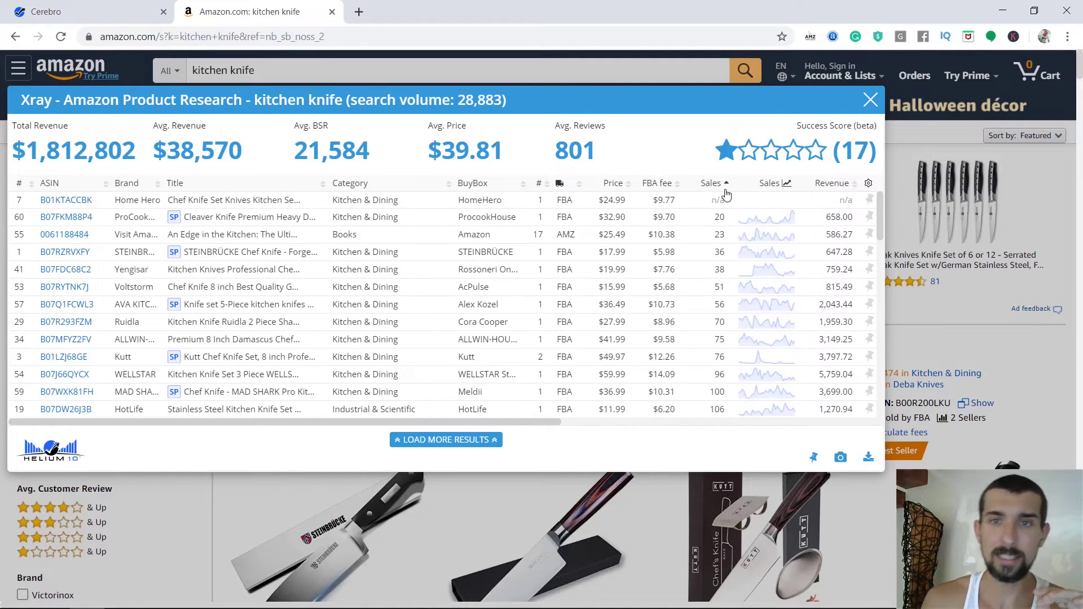
left_click(722, 193)
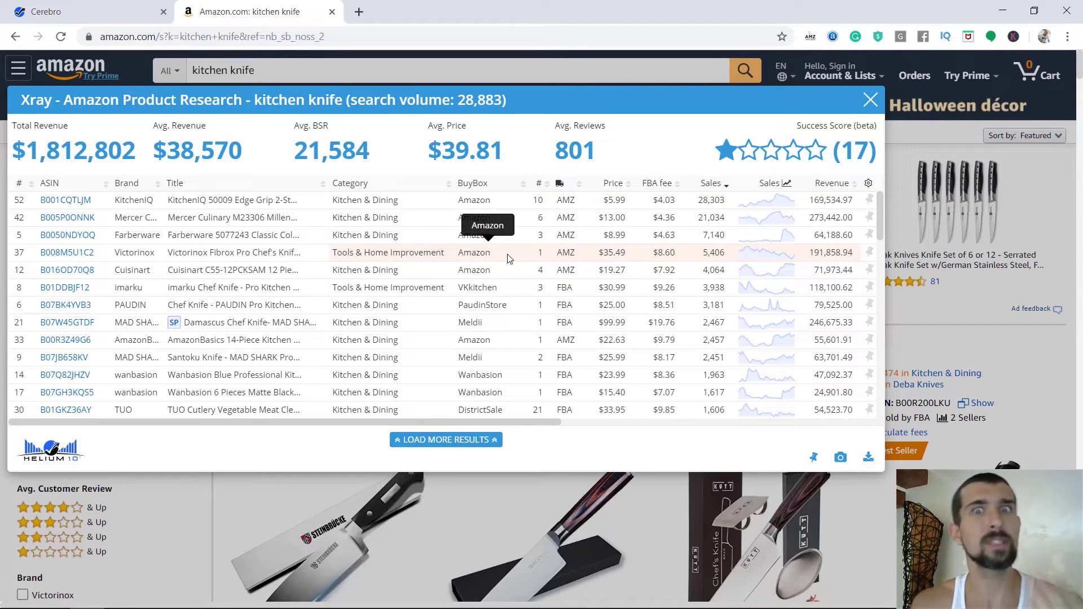
mouse_move(75, 206)
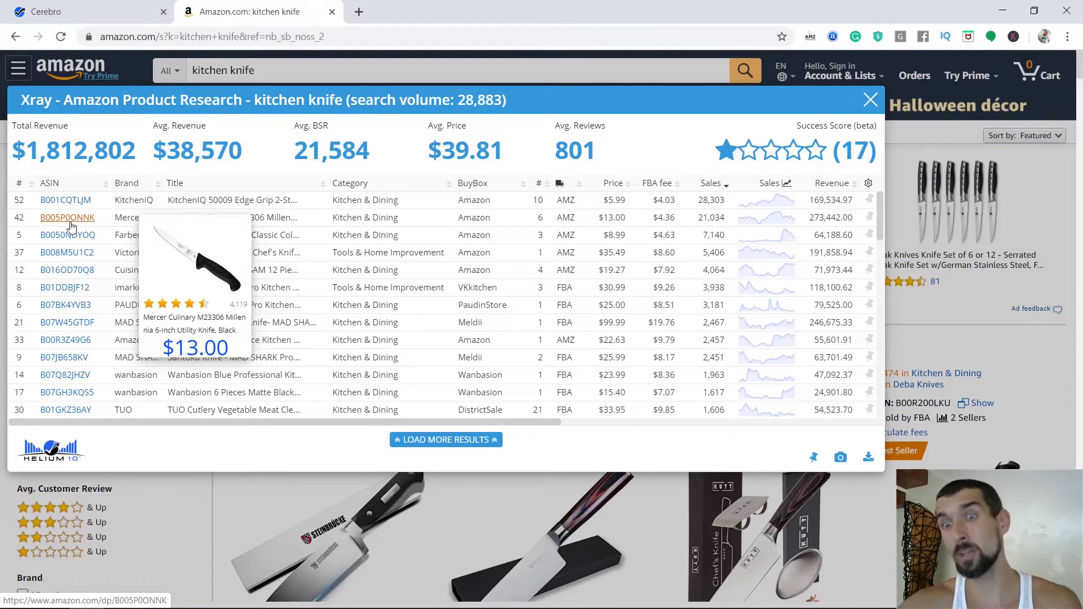
left_click(870, 100)
scroll(749, 236, "down", 20)
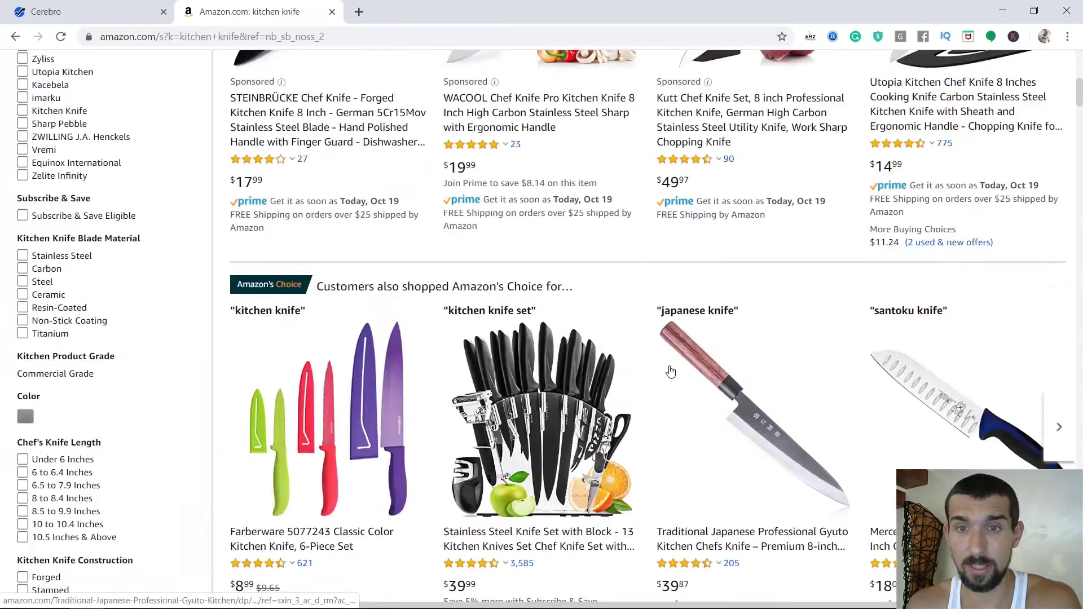
scroll(749, 236, "up", 3)
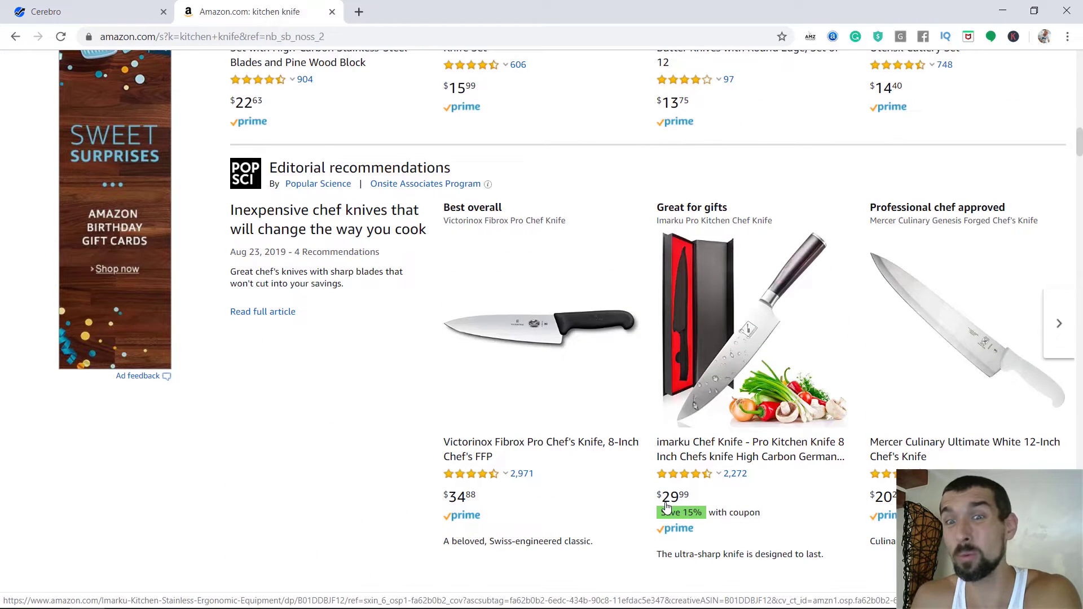
left_click(1067, 36)
left_click(938, 60)
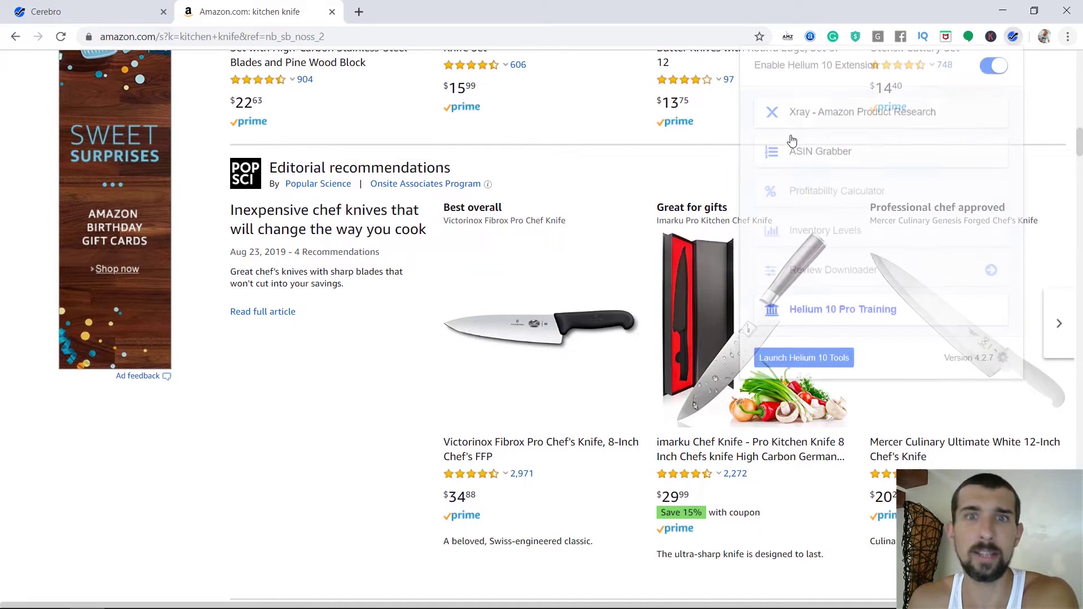
left_click(929, 115)
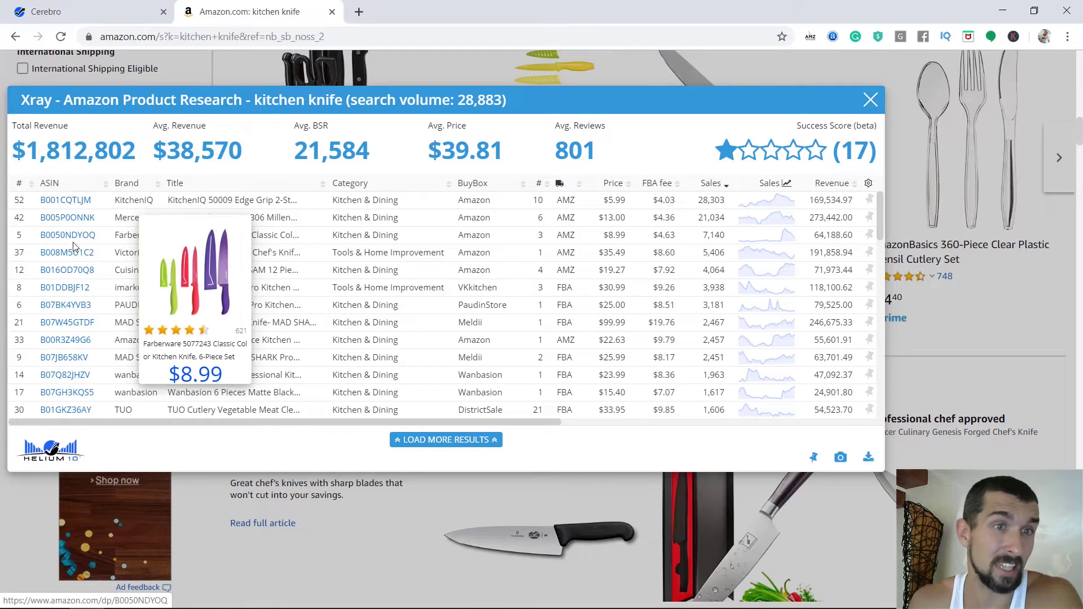
- Open the imarku, PAUDIN and Santoku knife listings from Xray in new tabs
mouse_move(73, 257)
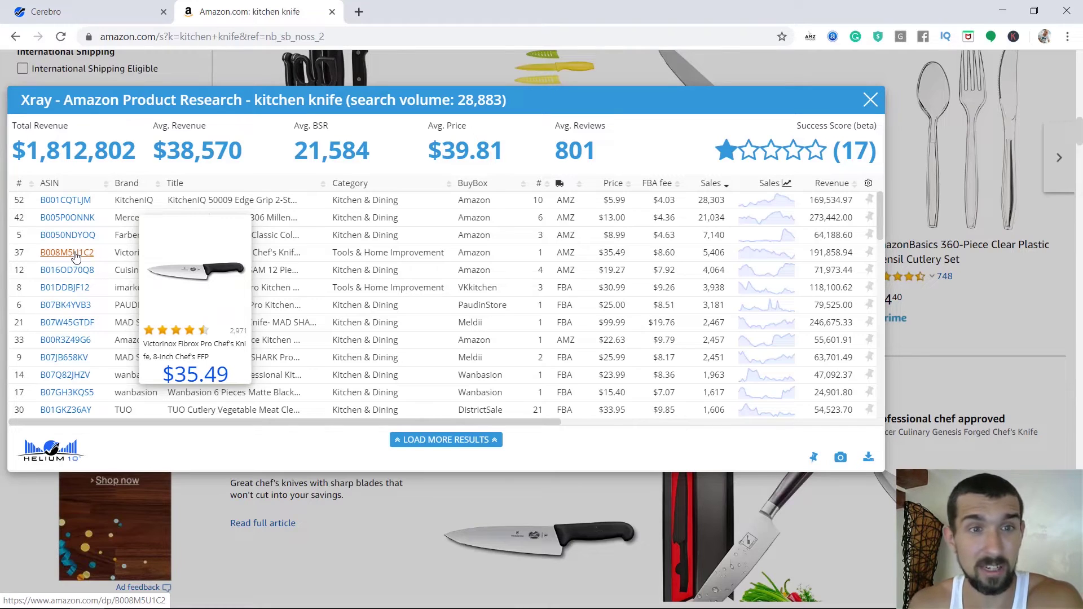
right_click(81, 288)
left_click(110, 293)
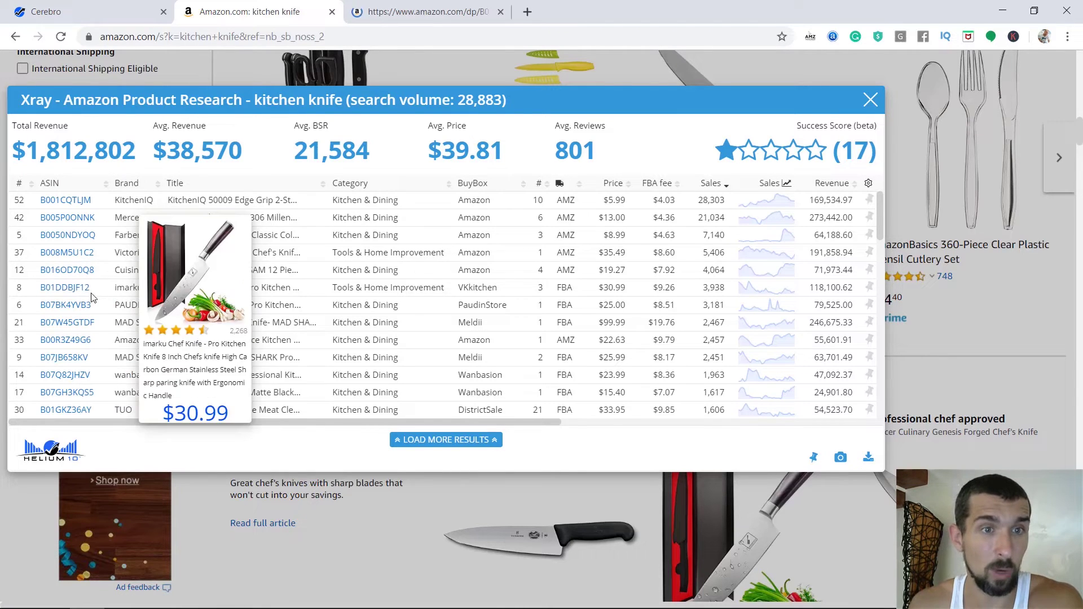
mouse_move(69, 306)
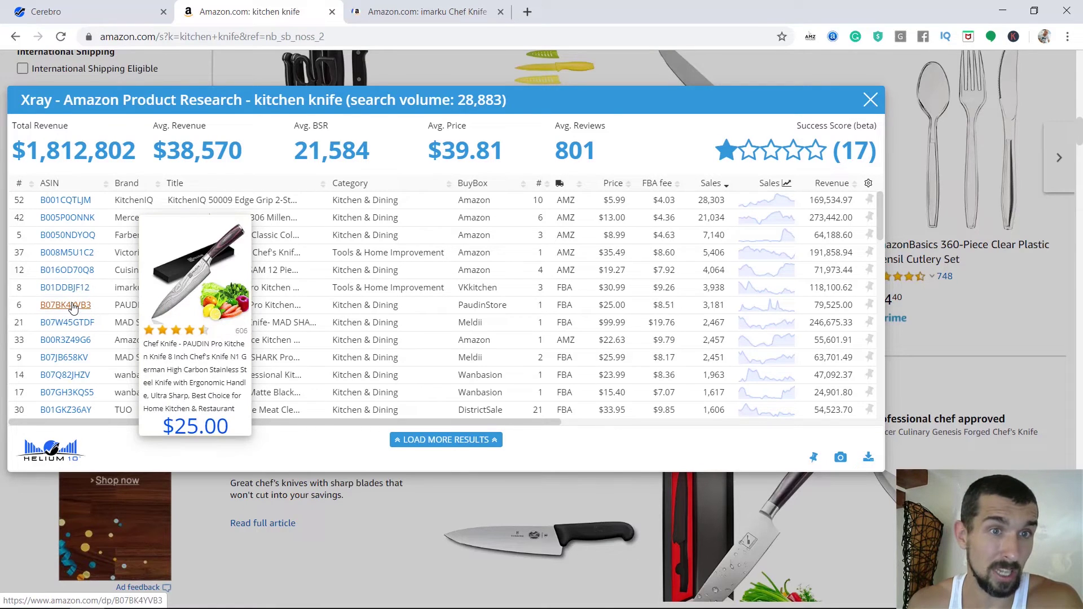
right_click(72, 305)
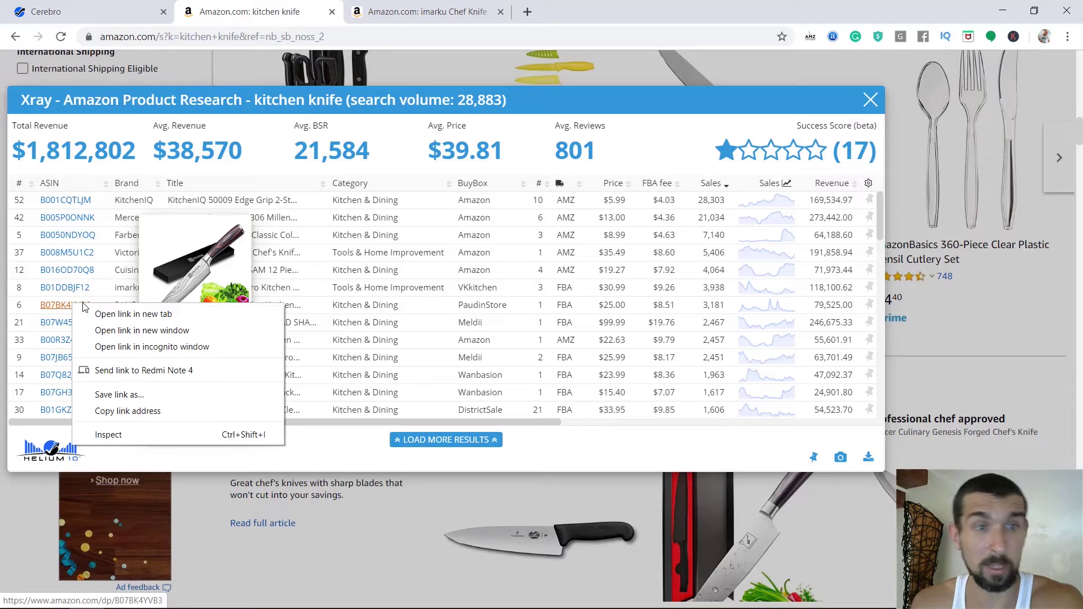
left_click(139, 318)
mouse_move(70, 326)
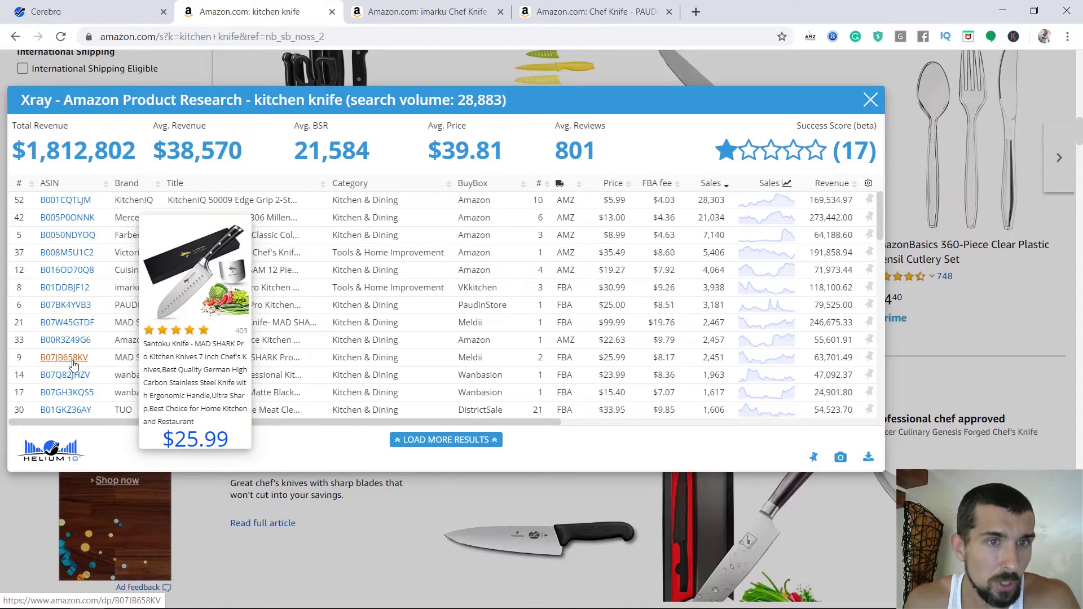
middle_click(70, 359)
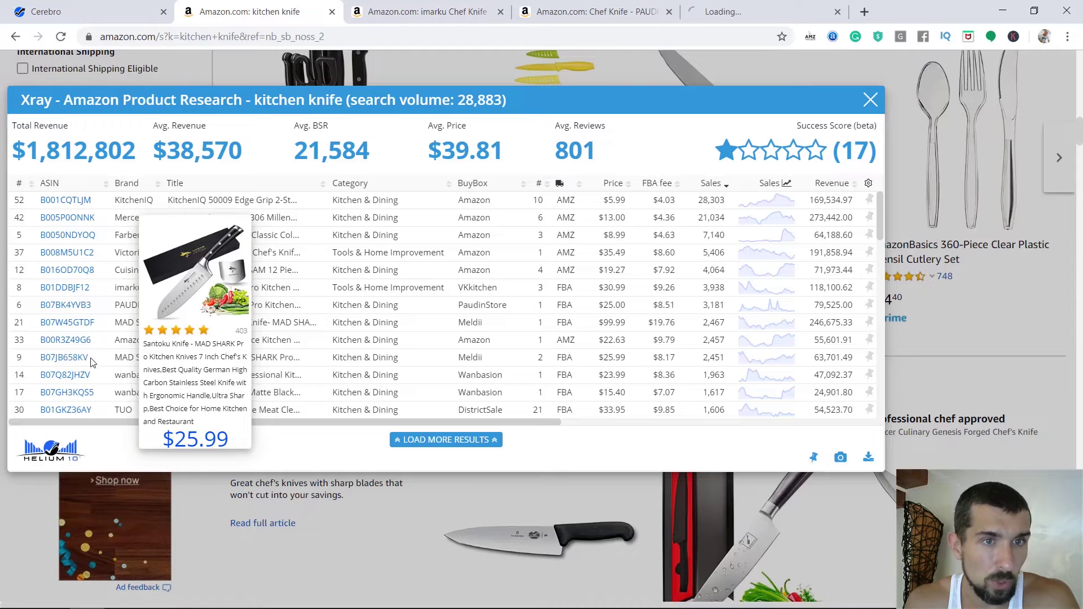
- Also open the 6-inch chef knife, B07VPMTPRM and B07K4YWQ96 listings in new tabs
scroll(72, 353, "down", 1)
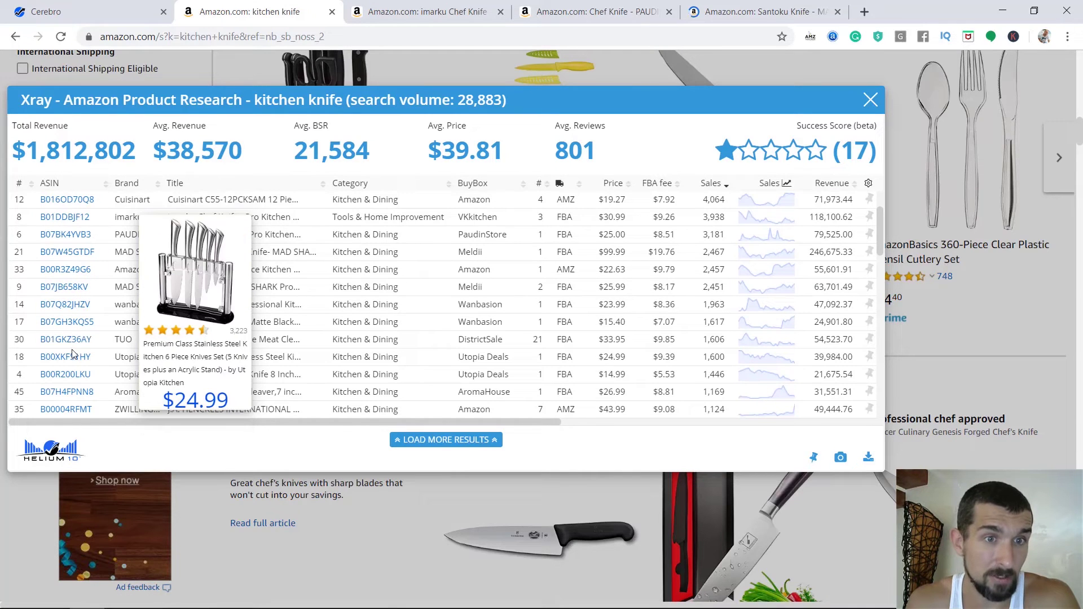
mouse_move(77, 394)
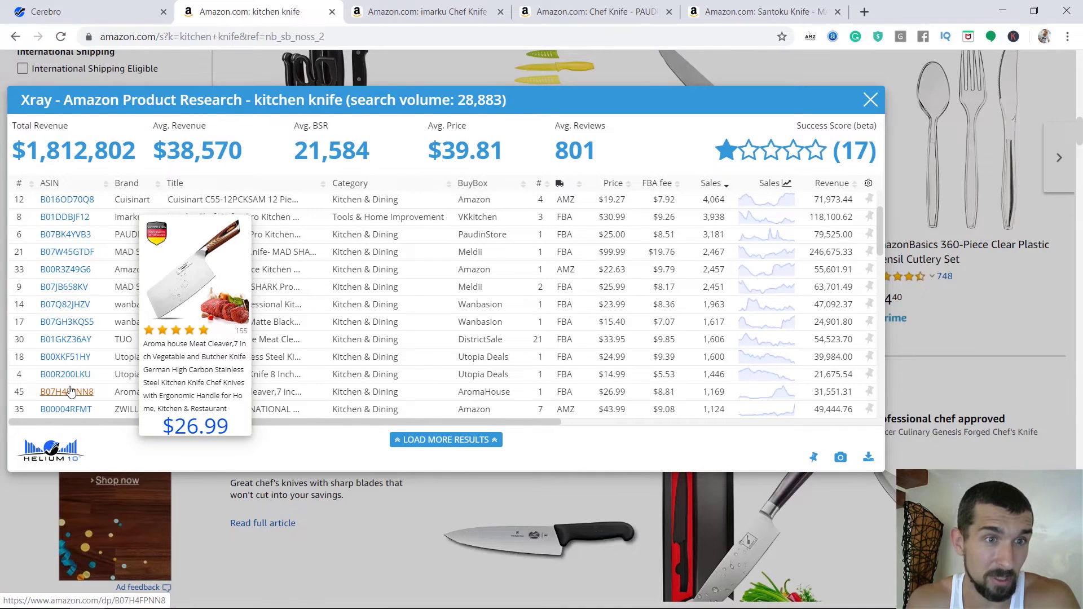
scroll(71, 391, "down", 1)
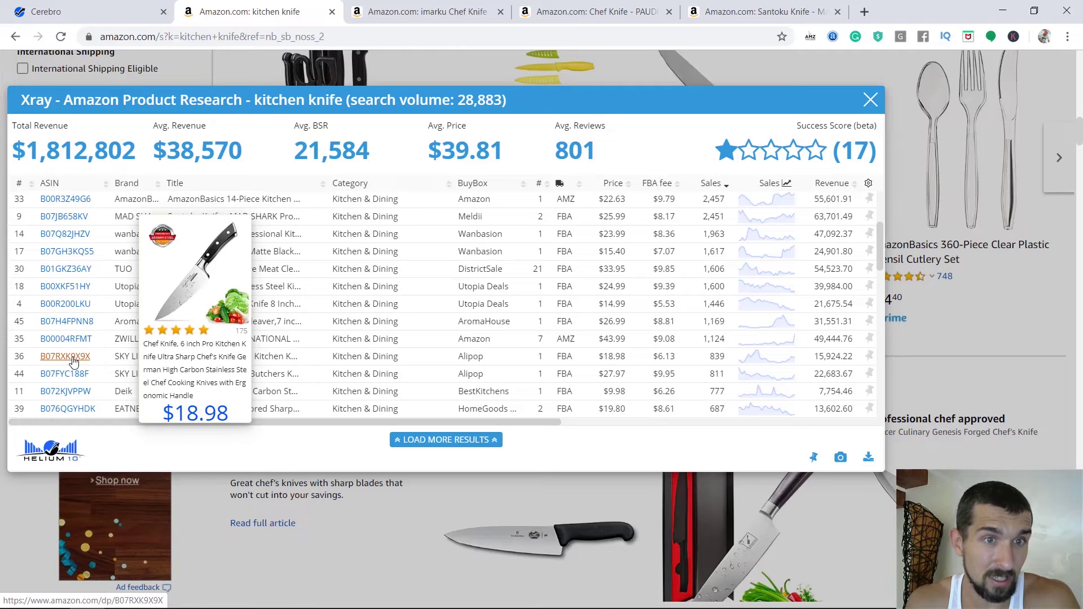
middle_click(73, 360)
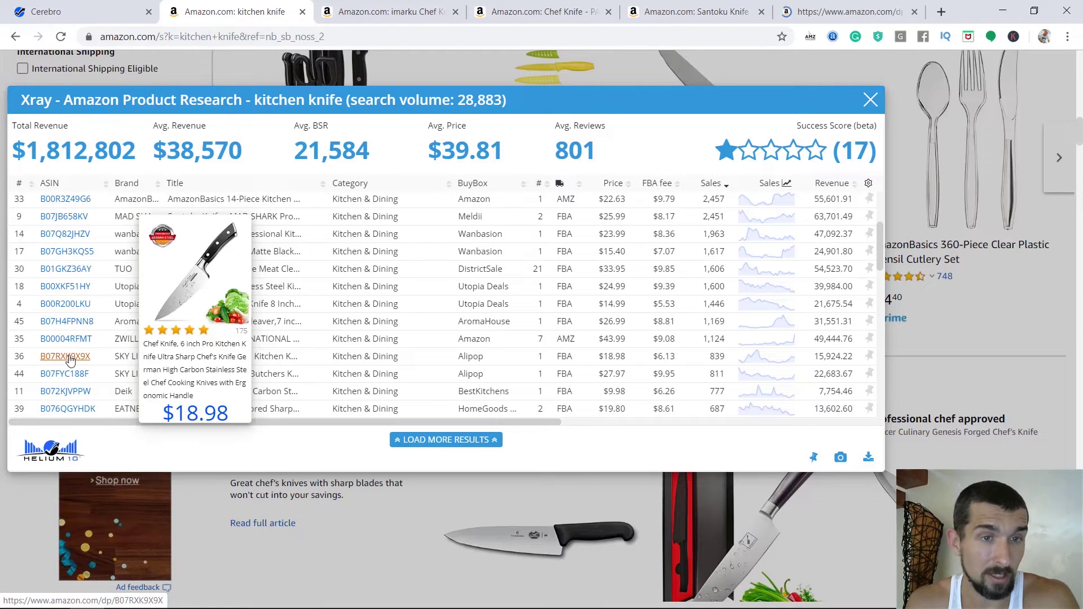
mouse_move(65, 372)
scroll(69, 389, "down", 1)
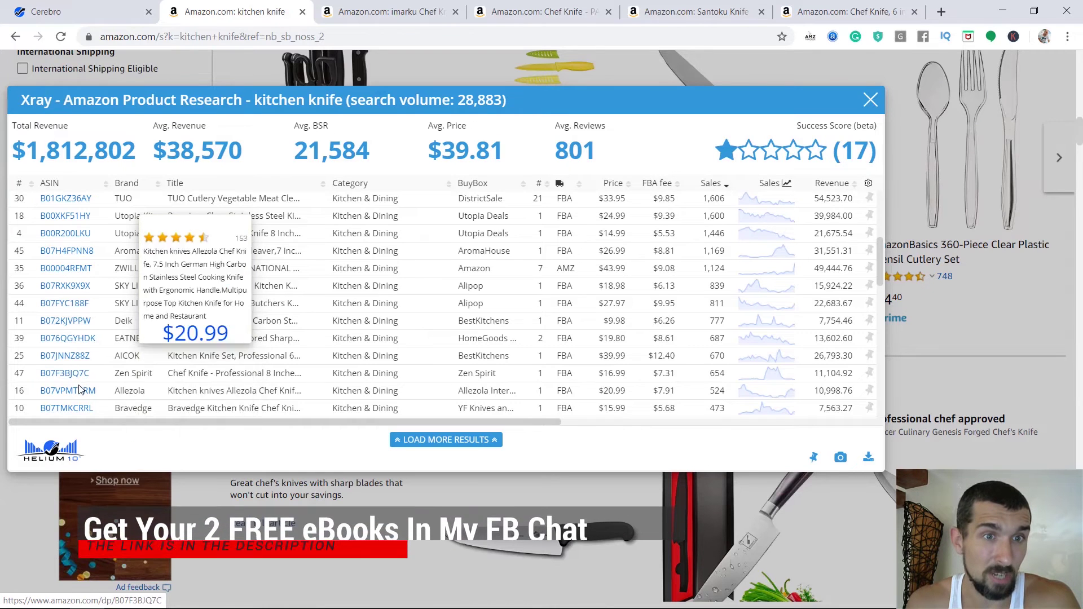
scroll(79, 338, "down", 1)
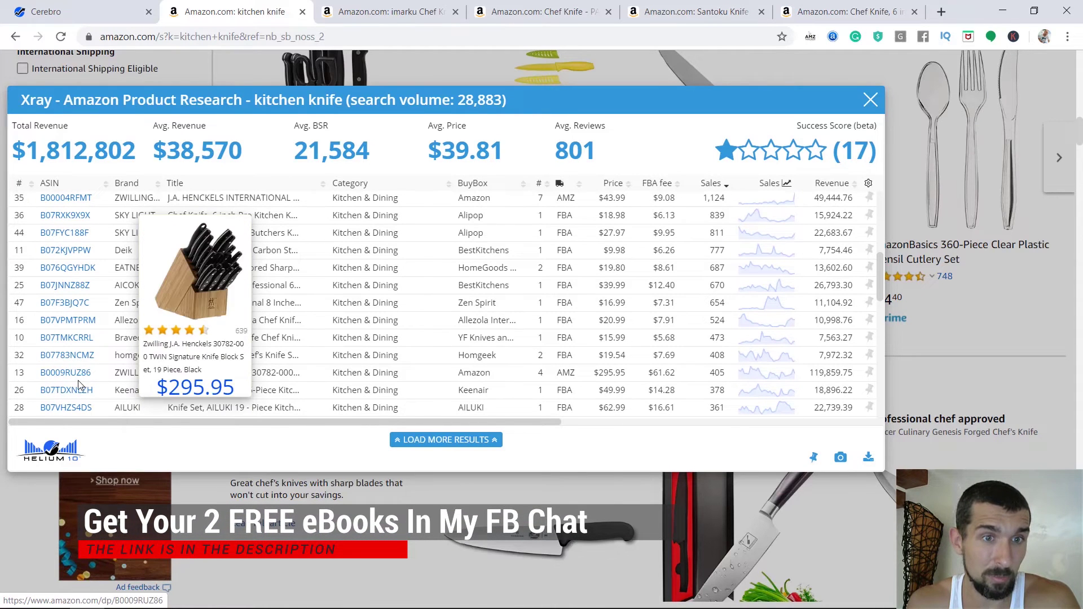
right_click(73, 317)
left_click(83, 331)
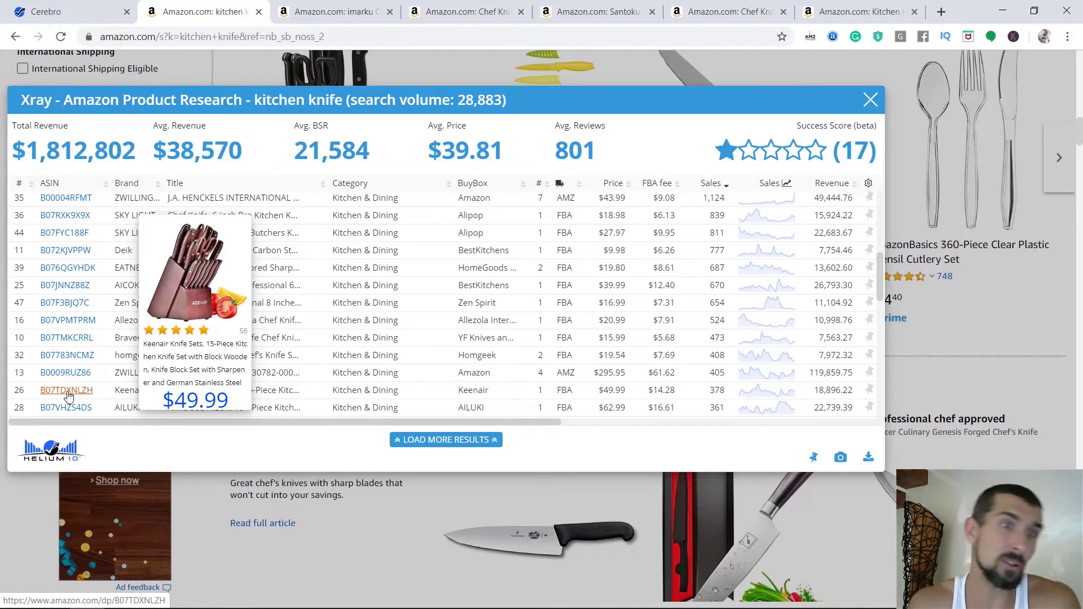
scroll(68, 396, "down", 2)
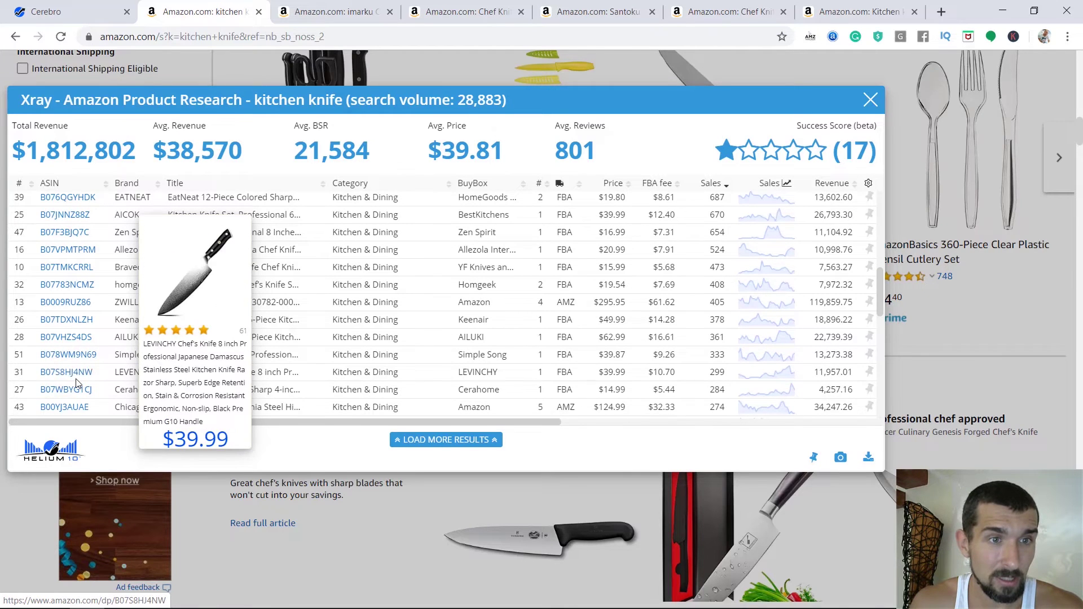
scroll(77, 376, "down", 2)
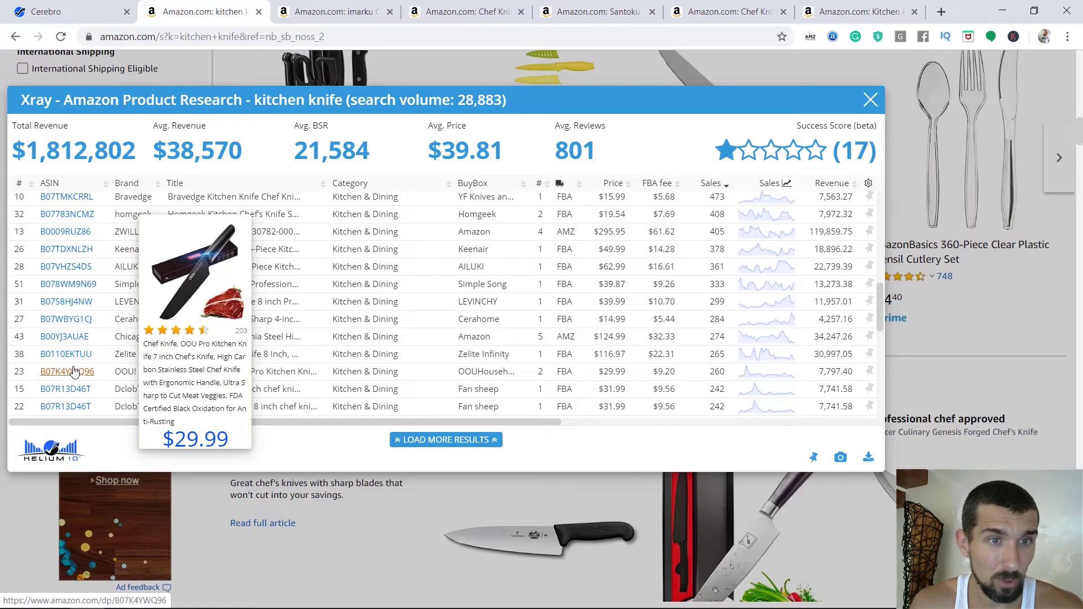
right_click(72, 371)
left_click(95, 379)
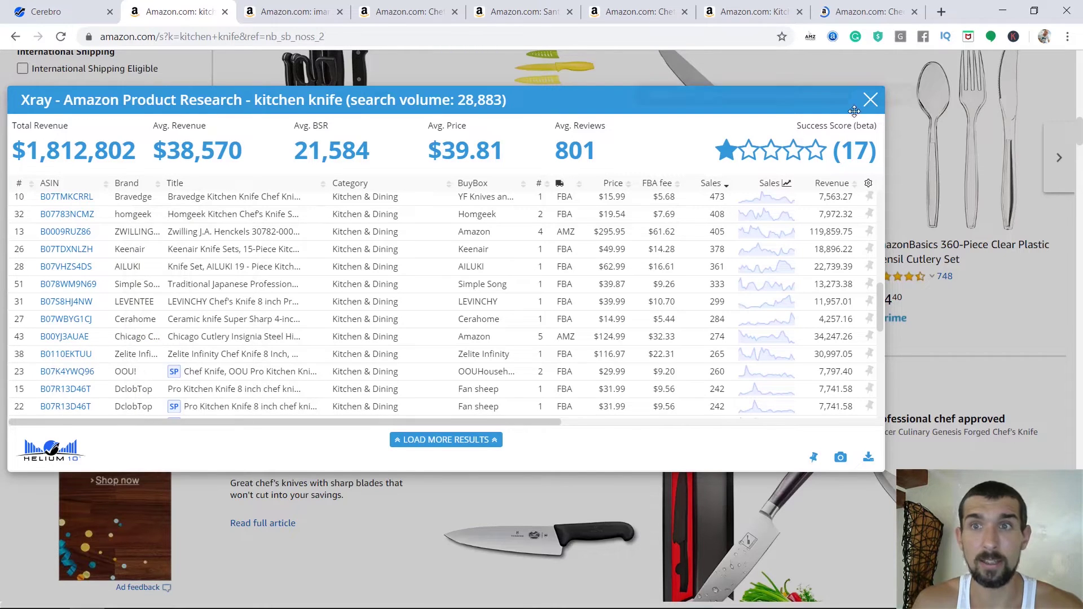
- Close Xray and the Santoku listing tab, then view the imarku chef knife page
left_click(641, 69)
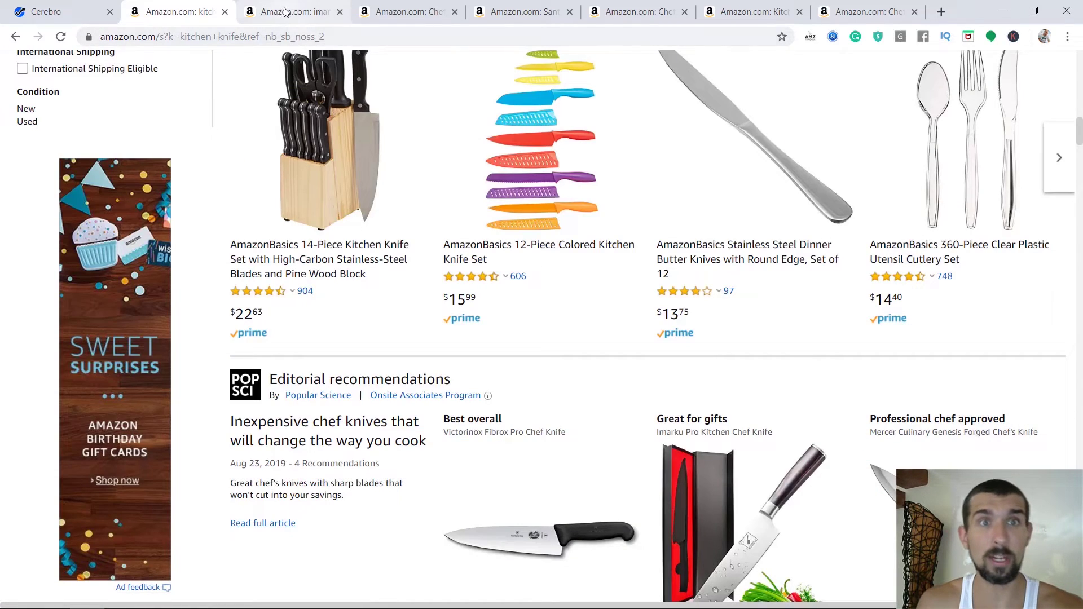
left_click(401, 12)
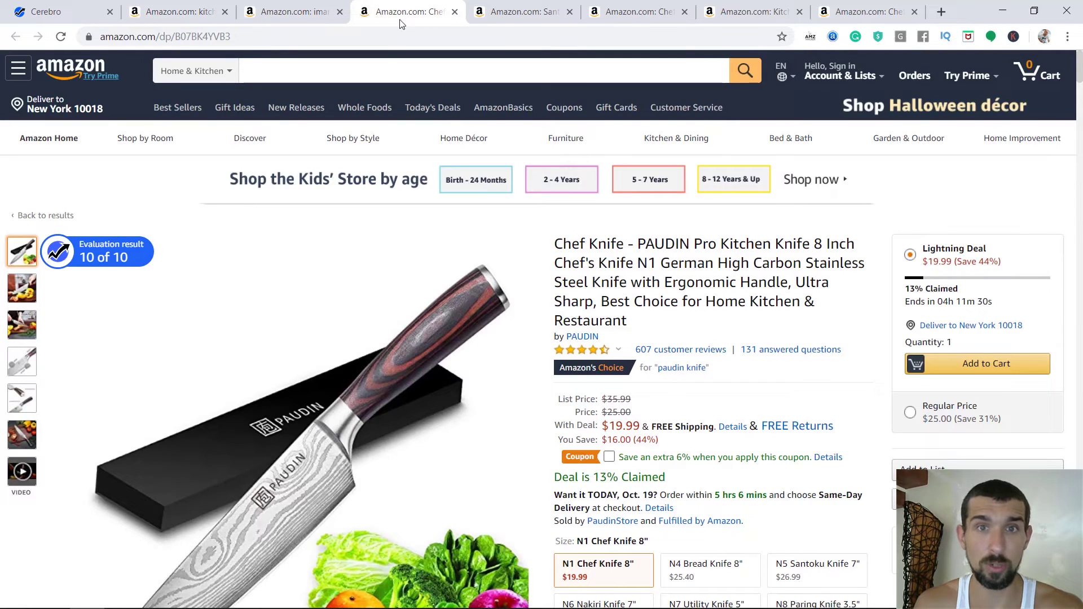
left_click(509, 9)
left_click(569, 12)
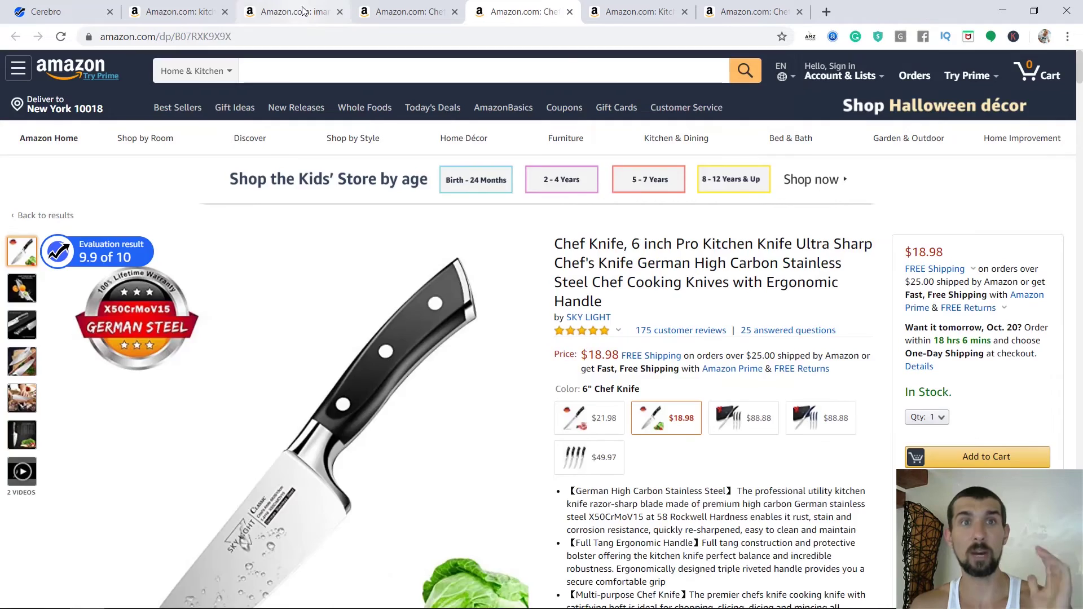
left_click(303, 12)
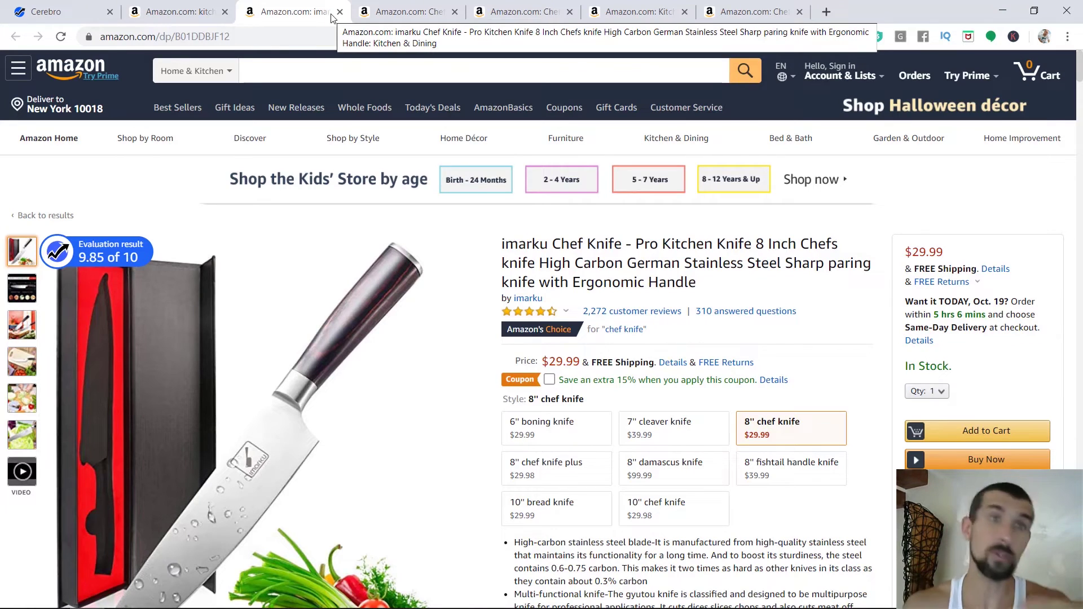
- Paste the imarku ASIN B01DDBJF12 and the PAUDIN listing's ASIN into Cerebro's ASIN field
double_click(210, 37)
key("ctrl+c")
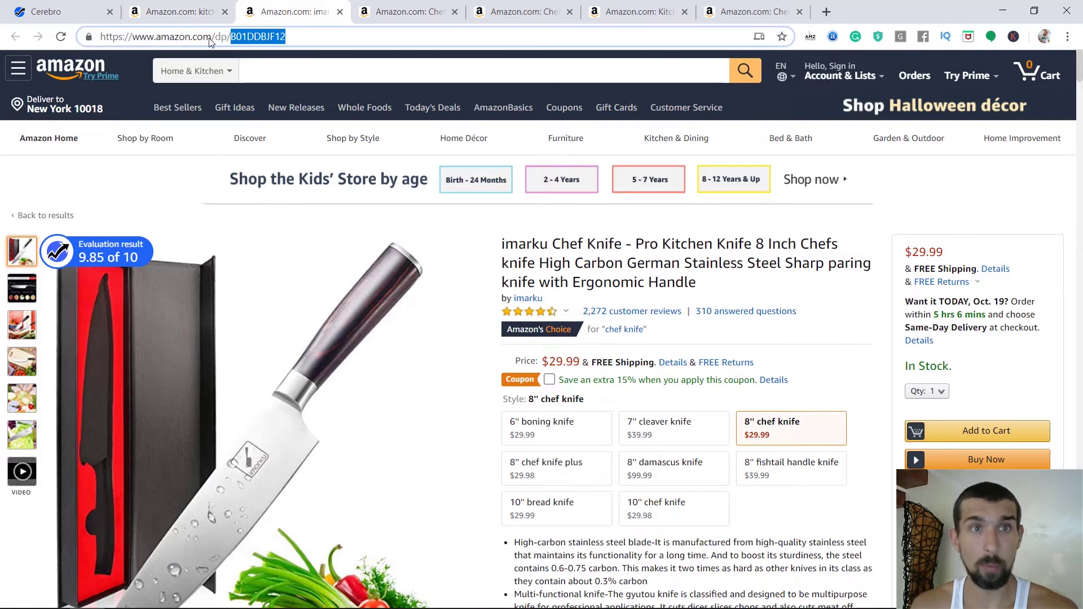
left_click(45, 11)
left_click(177, 190)
key("ctrl+v")
left_click(294, 11)
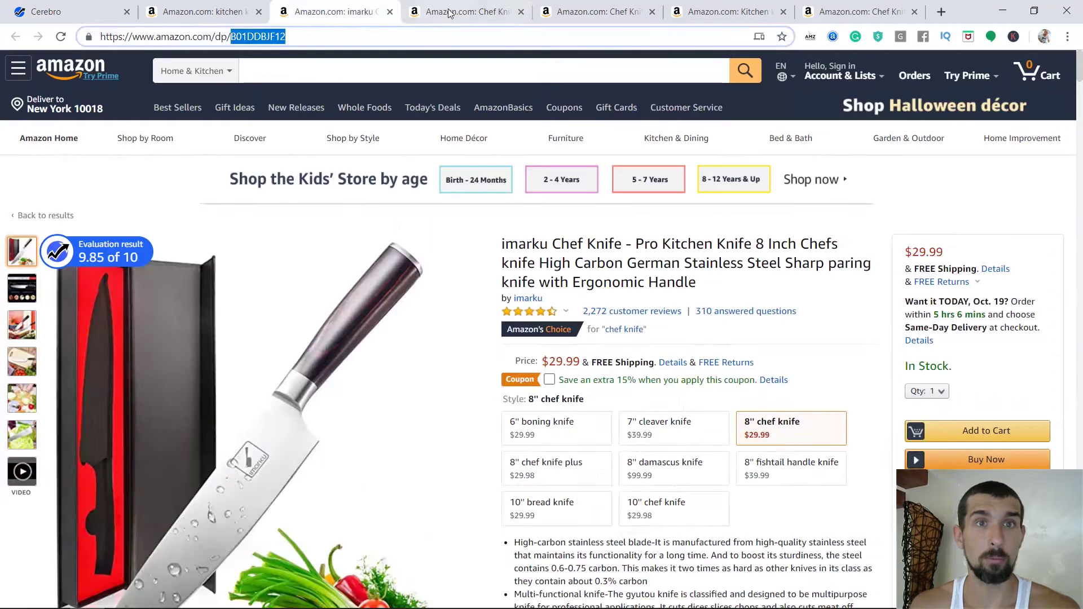
left_click(449, 12)
double_click(203, 38)
left_click(56, 11)
- Add the SKY LIGHT listing's ASIN B07RXK9X9X to Cerebro as the third ASIN
left_click(598, 12)
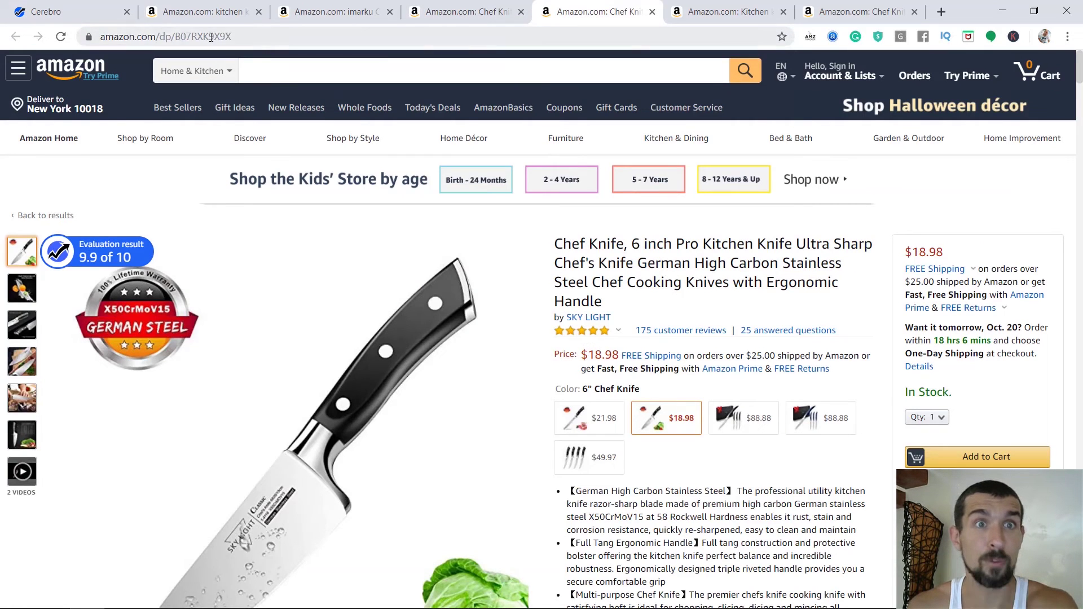
double_click(210, 37)
double_click(256, 37)
left_click(56, 11)
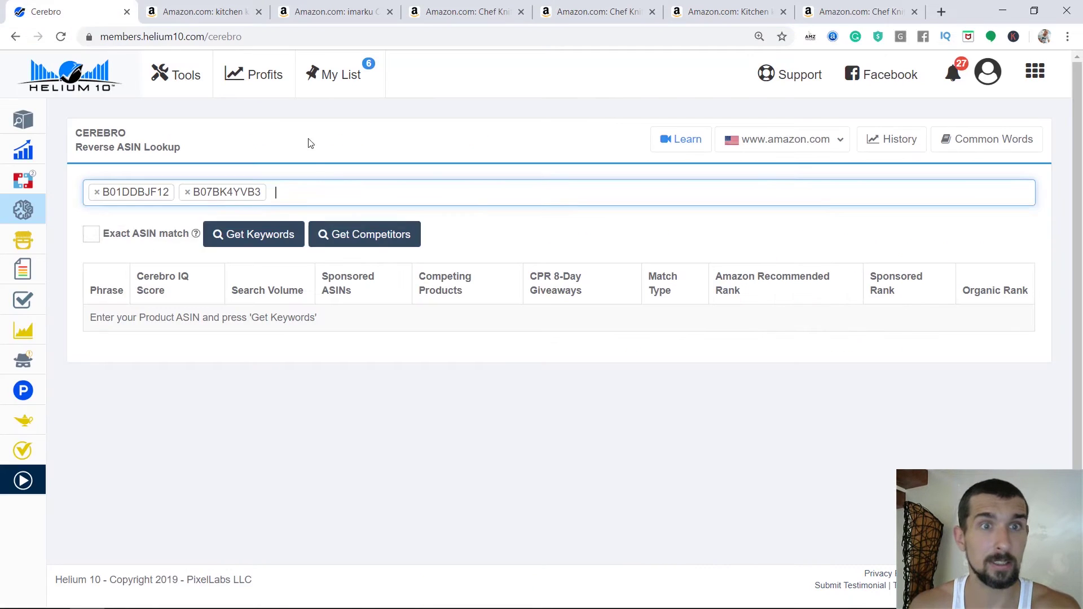
key("ctrl+v")
key("ctrl+6")
- Add B07VPMTPRM and B07K4YWQ96 as the last two ASINs and request their keywords
double_click(262, 37)
key("ctrl+c")
left_click(35, 9)
key("ctrl+v")
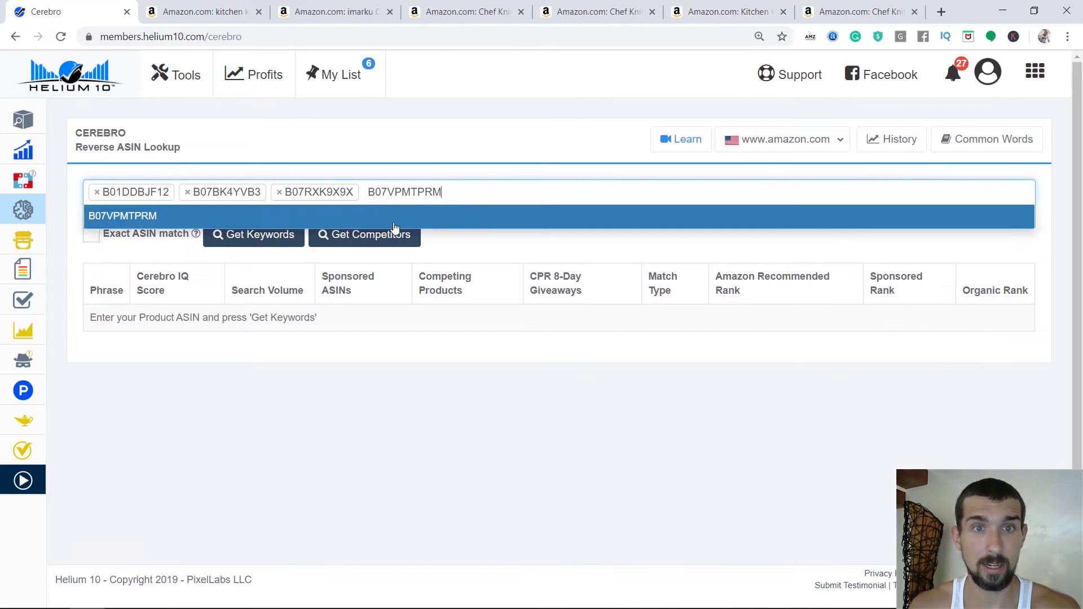
key("ctrl+7")
double_click(257, 36)
key("ctrl+c")
key("ctrl+1")
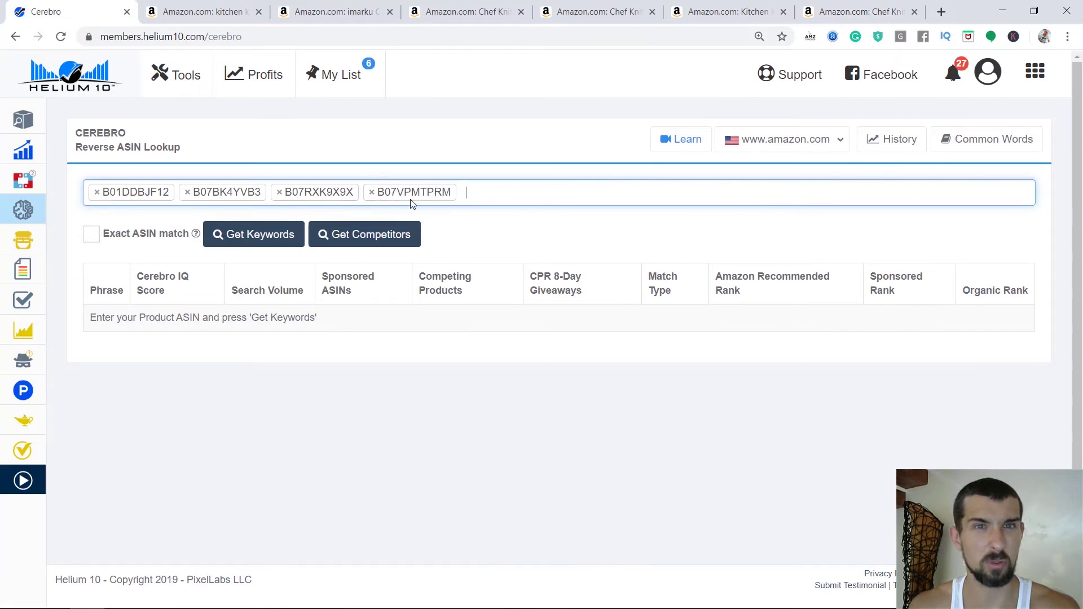
key("ctrl+v")
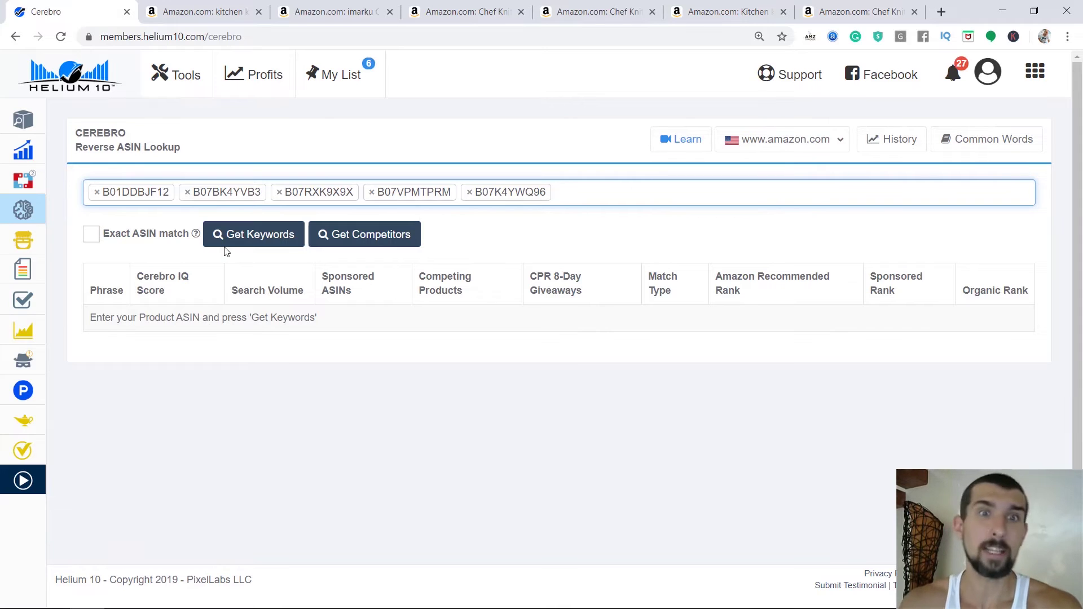
left_click(224, 236)
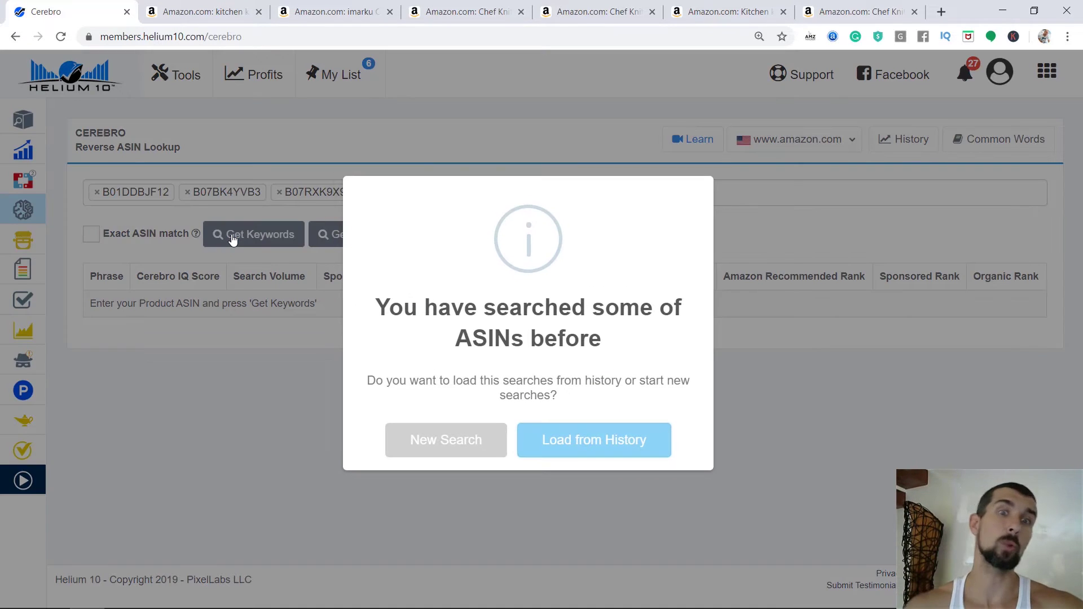
- Start a new Cerebro search and scroll to the 10,890-keyword results table
left_click(442, 440)
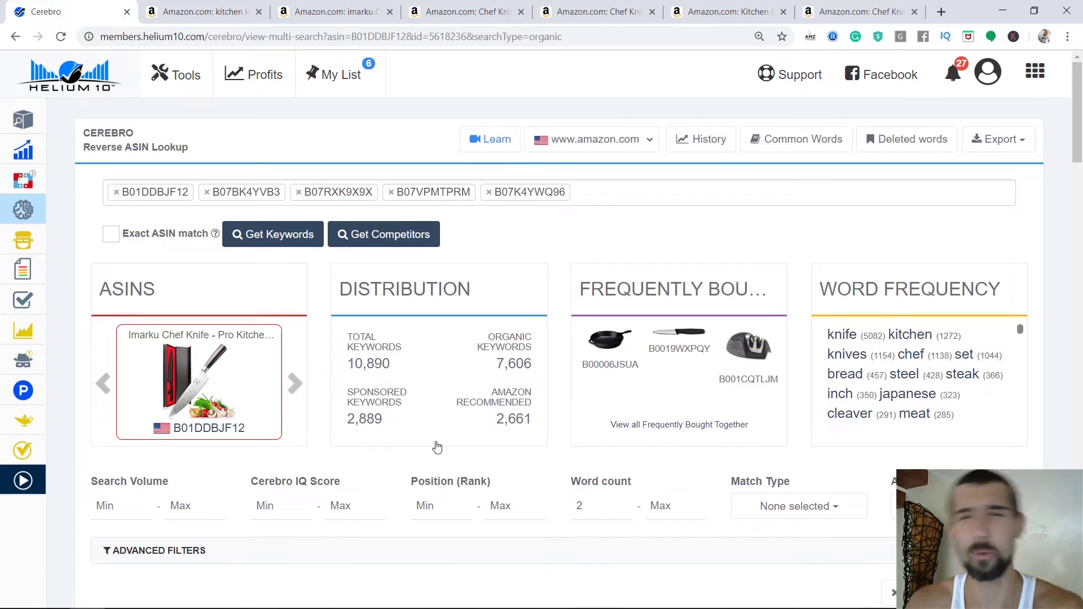
scroll(437, 447, "down", 1)
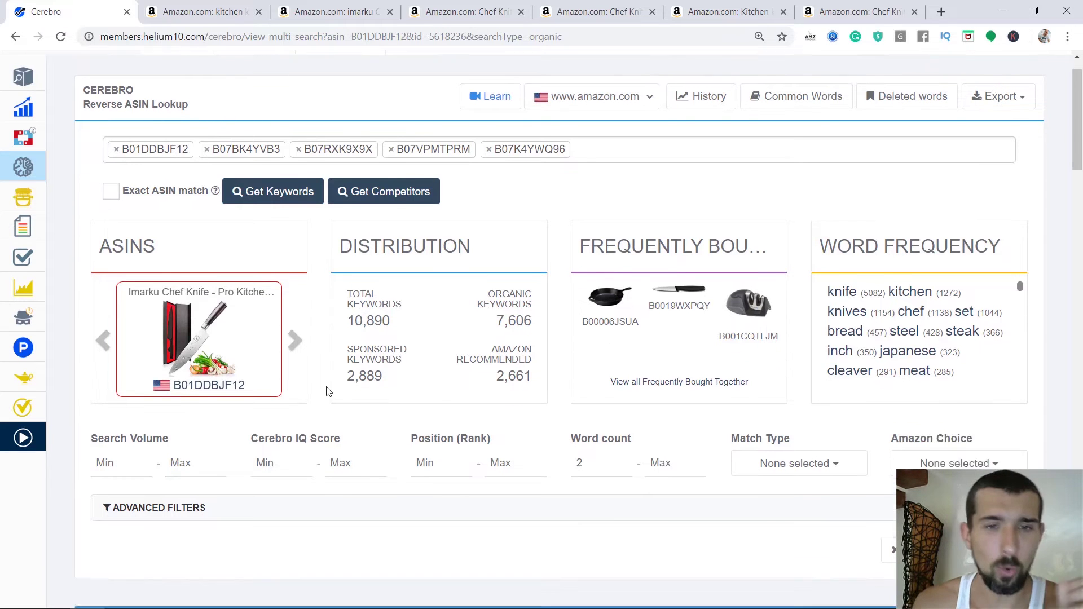
scroll(410, 348, "up", 1)
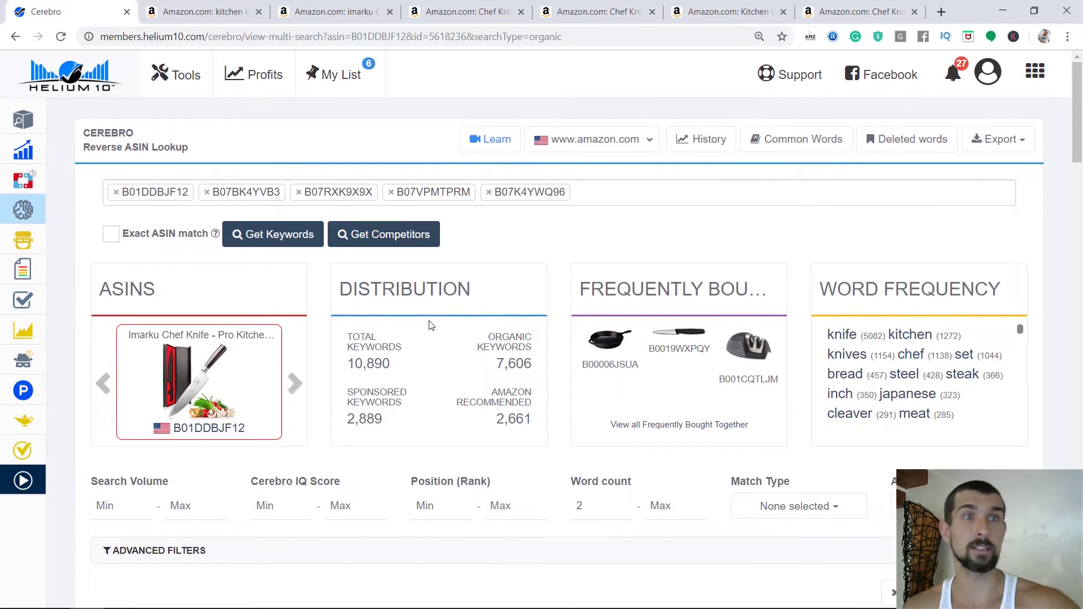
scroll(282, 452, "down", 3)
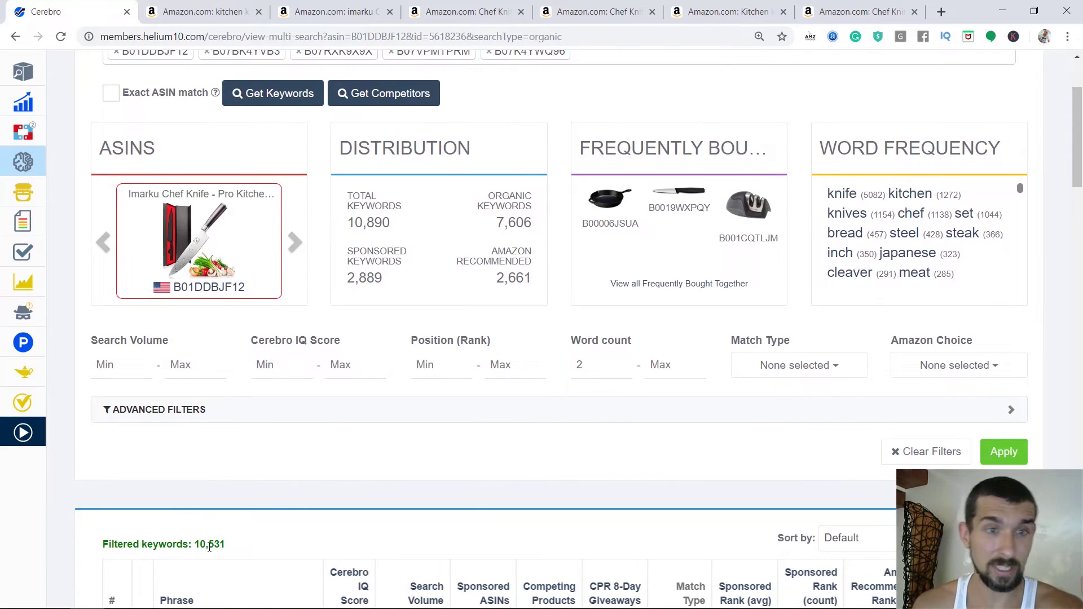
scroll(310, 501, "up", 3)
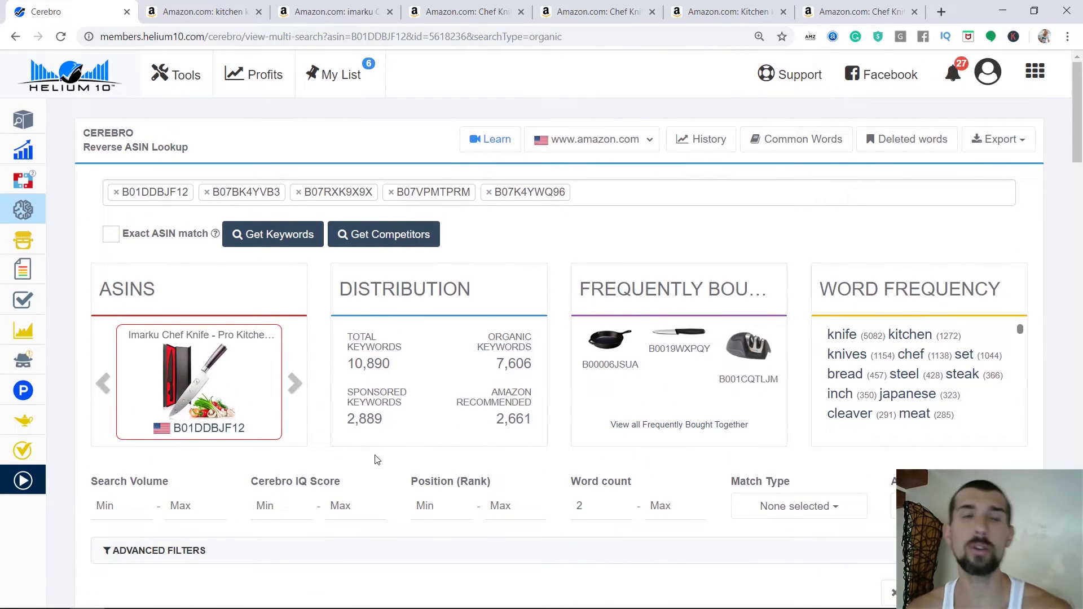
scroll(372, 459, "down", 5)
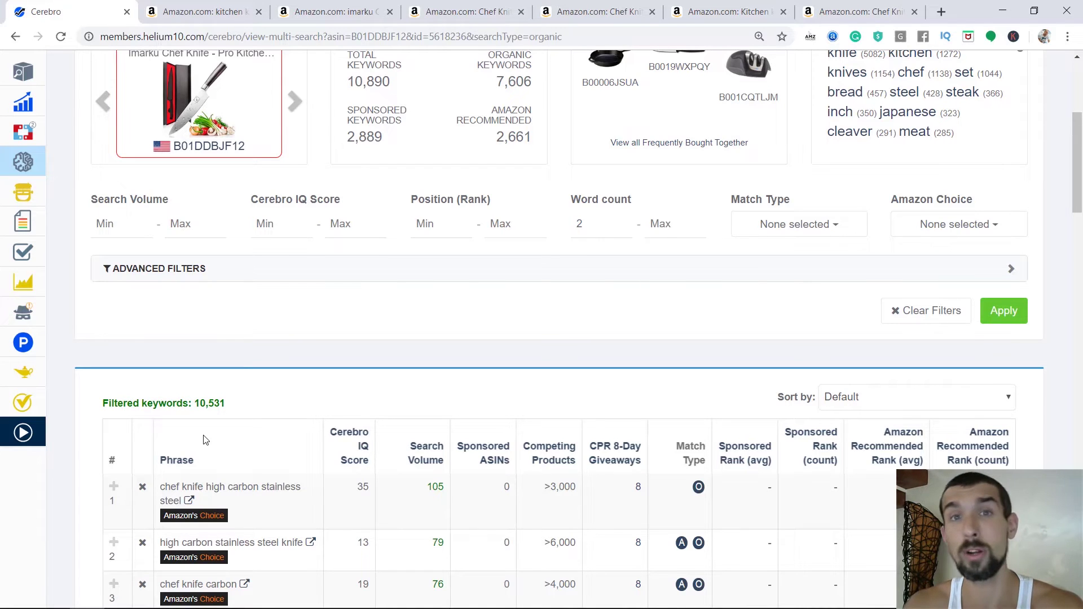
- Expand the advanced filters and set the Position (Rank) range to 1–20
scroll(372, 379, "up", 3)
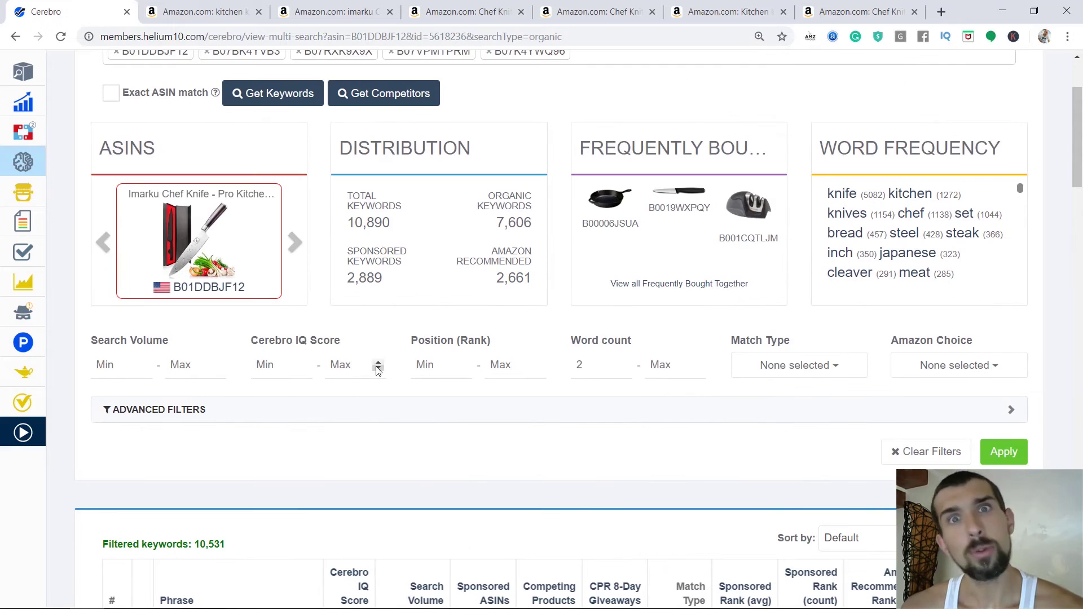
left_click(394, 410)
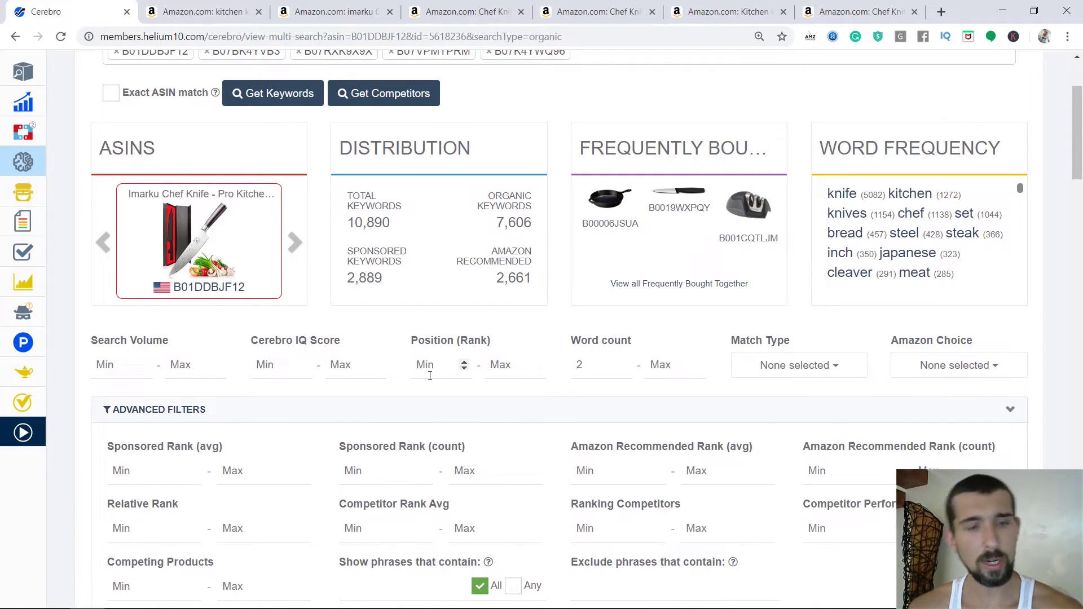
left_click(432, 366)
type("1")
key("Tab")
type("20")
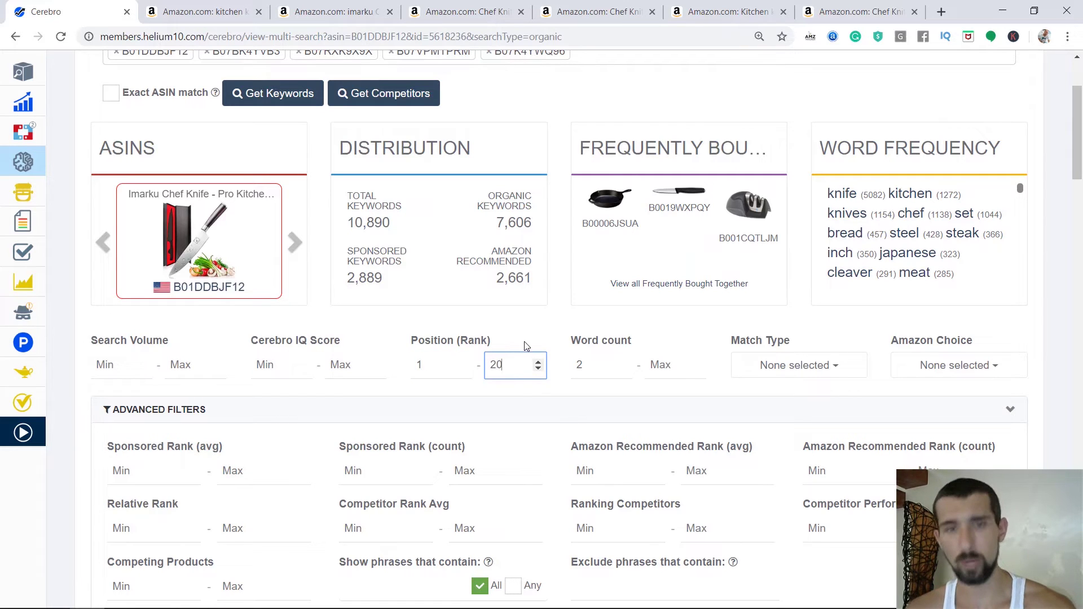
left_click(525, 346)
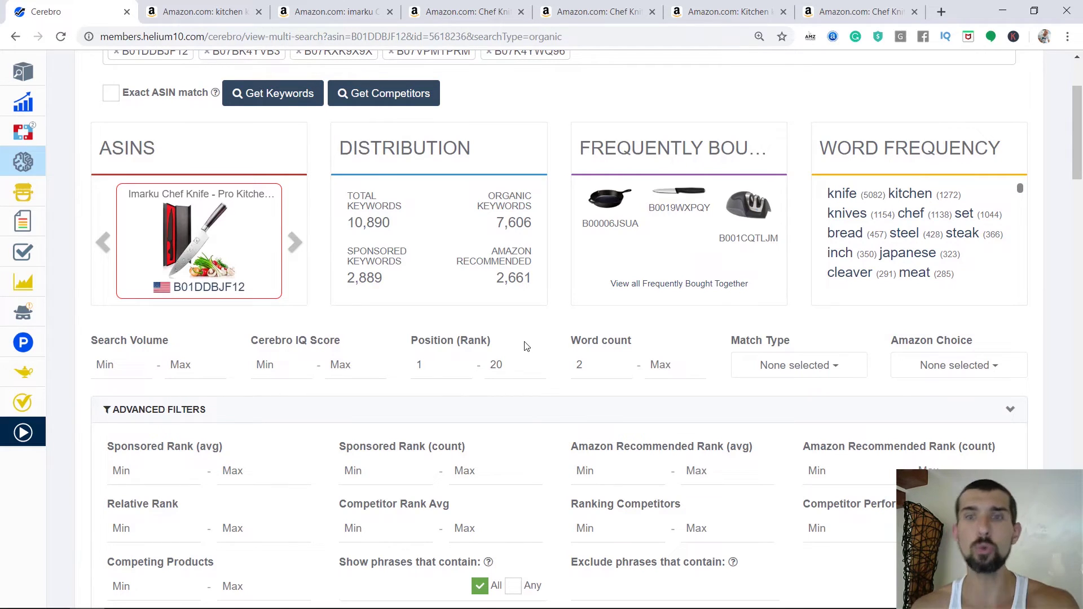
- Set the Ranking Competitors minimum to 4 and apply the filters, leaving 342 keywords
scroll(733, 347, "down", 2)
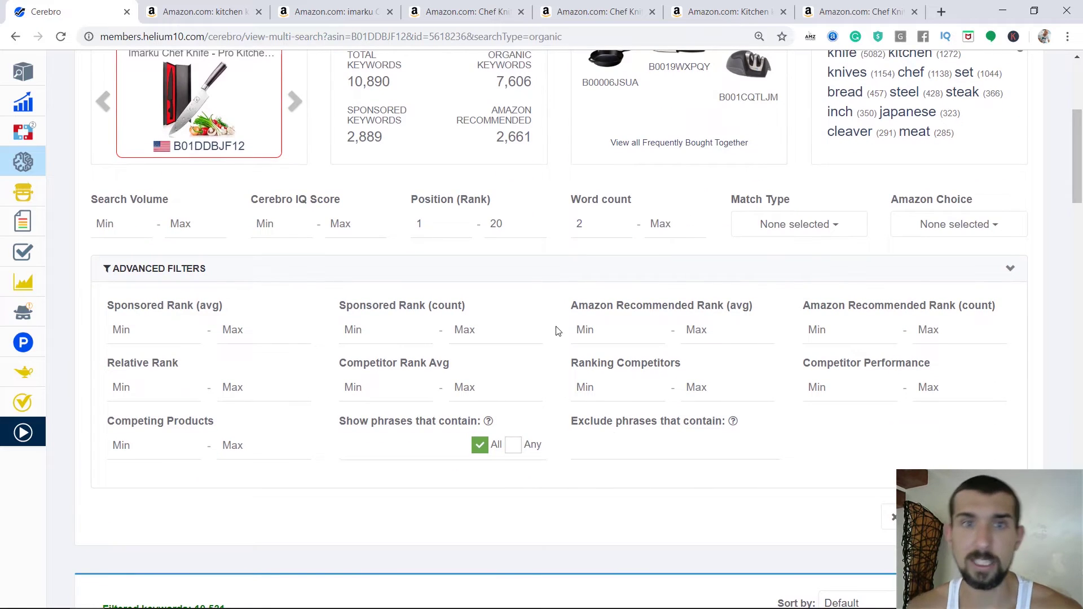
scroll(576, 347, "up", 1)
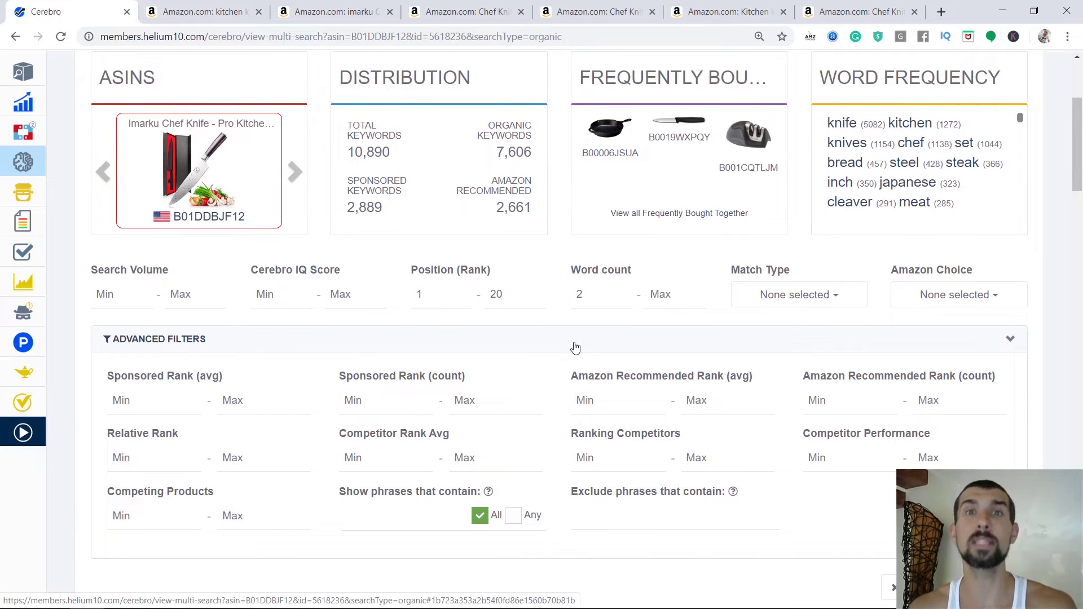
left_click(622, 463)
type("4")
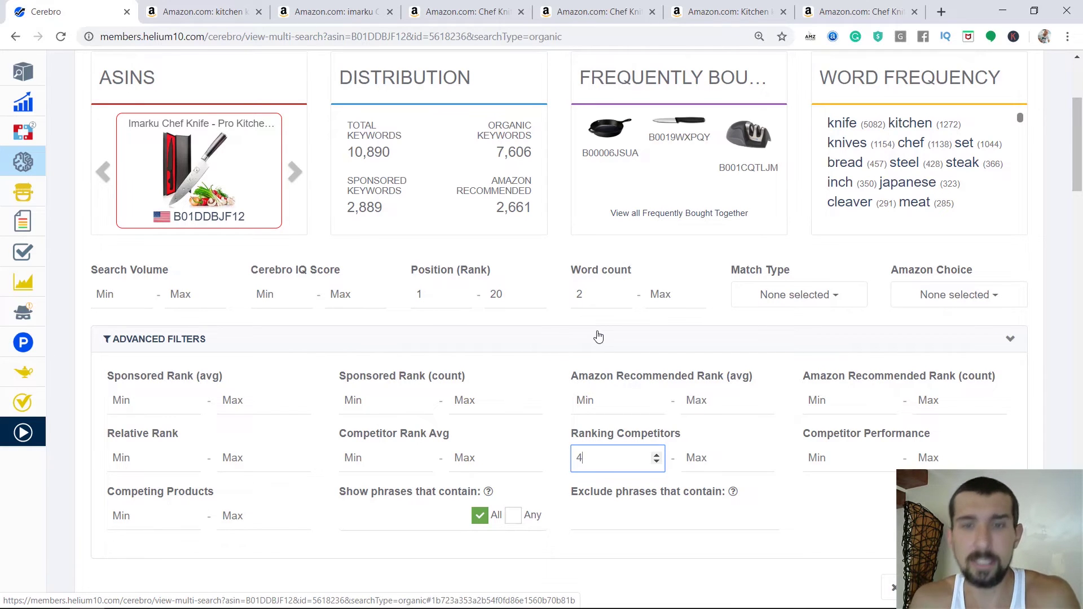
scroll(711, 306, "down", 1)
left_click(770, 480)
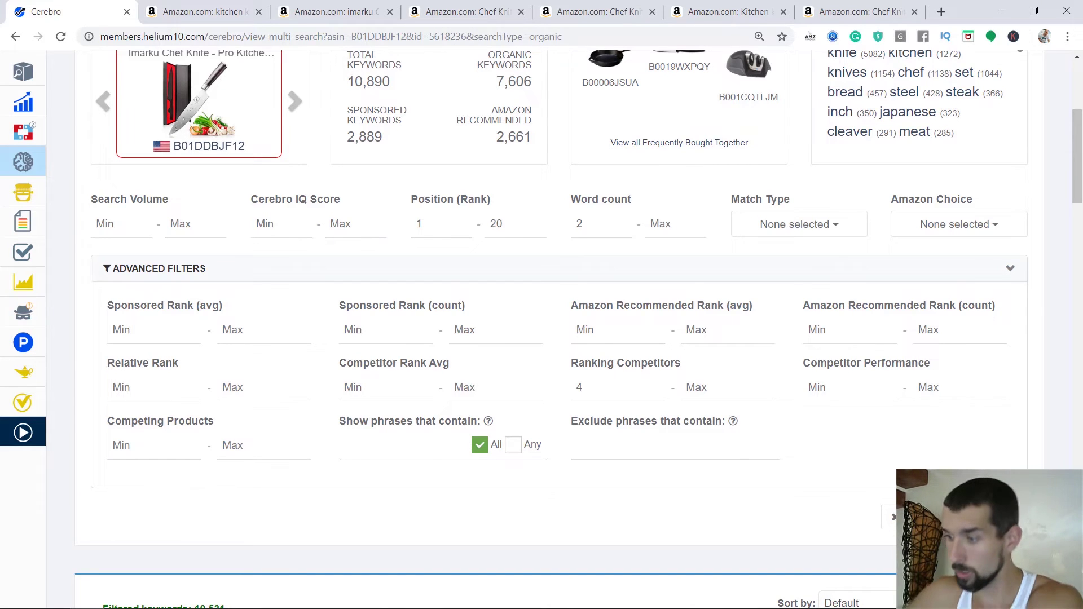
left_click(1004, 517)
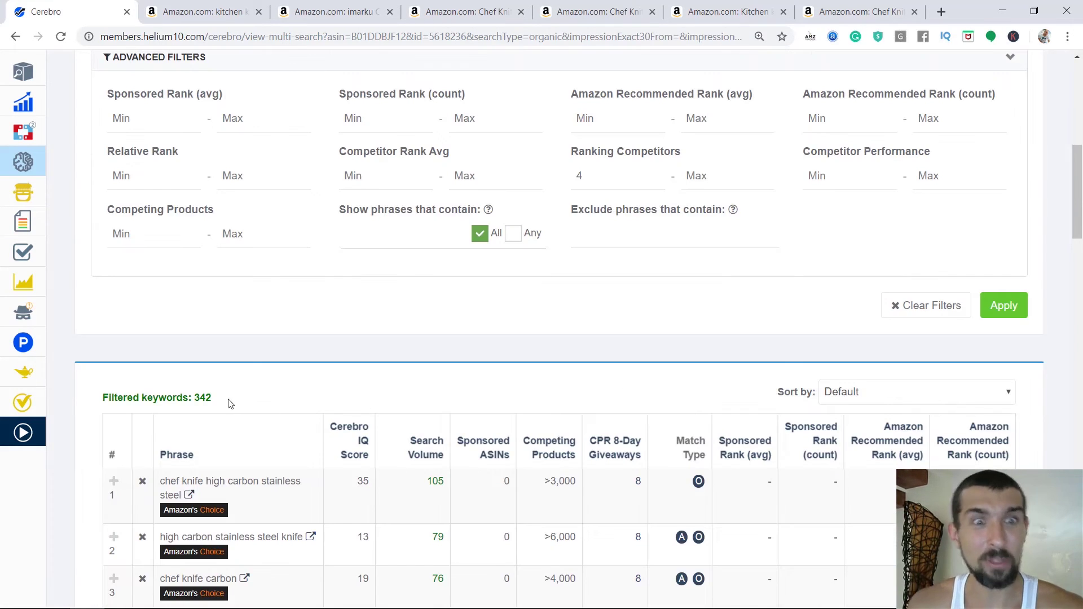
- Sort the Cerebro keywords by search volume, highest first
scroll(308, 284, "up", 1)
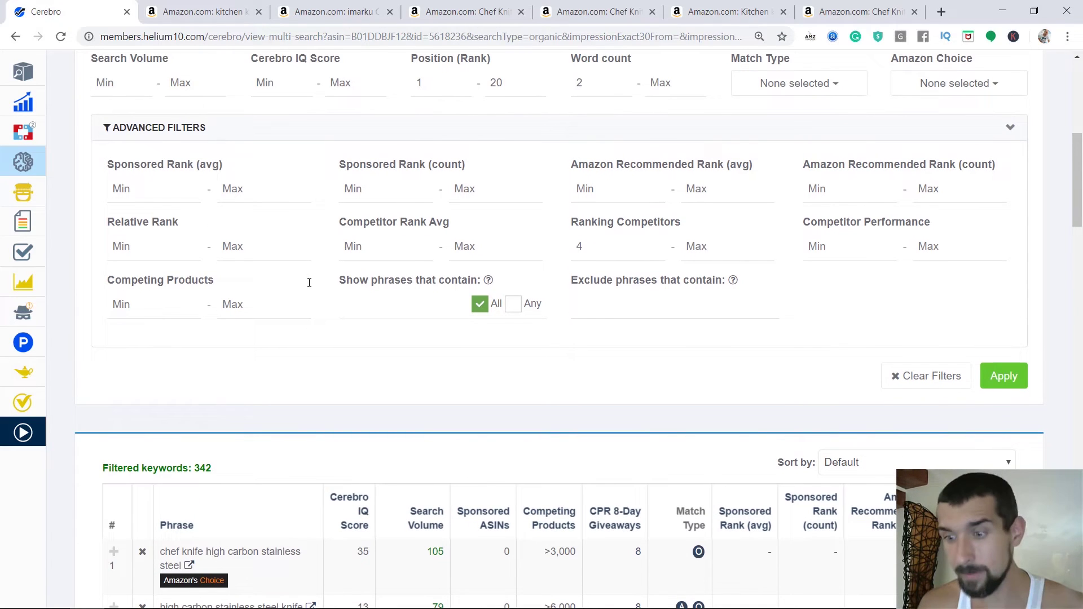
scroll(298, 314, "up", 1)
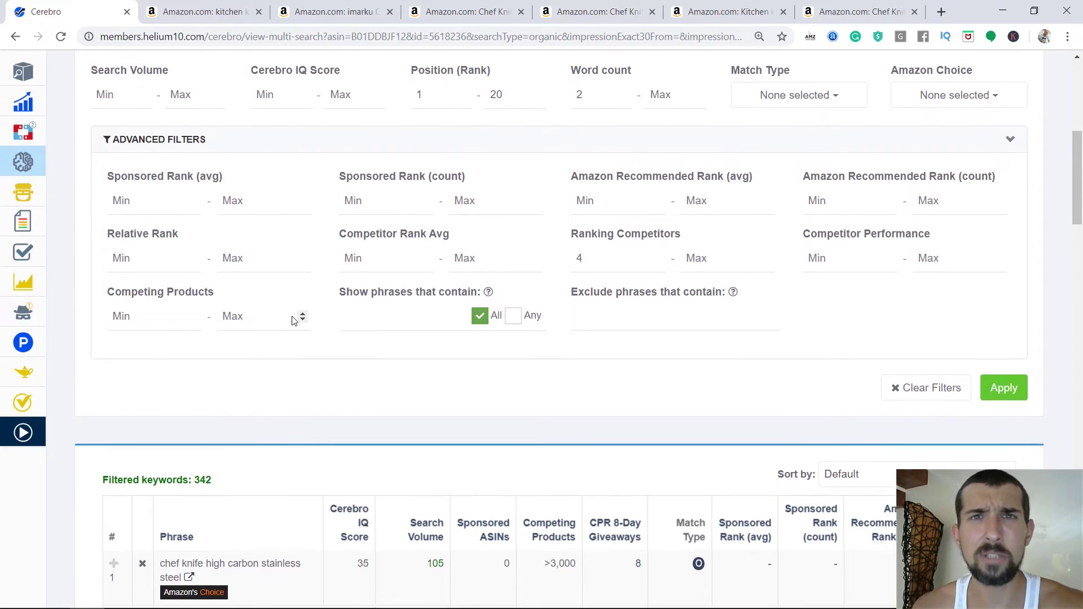
scroll(293, 366, "down", 2)
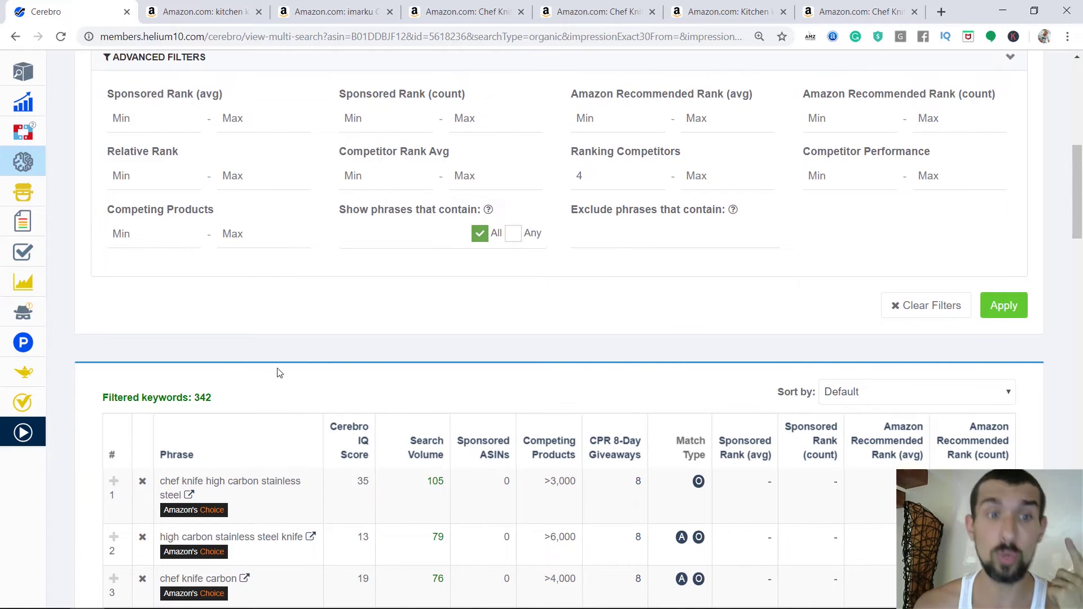
left_click(435, 448)
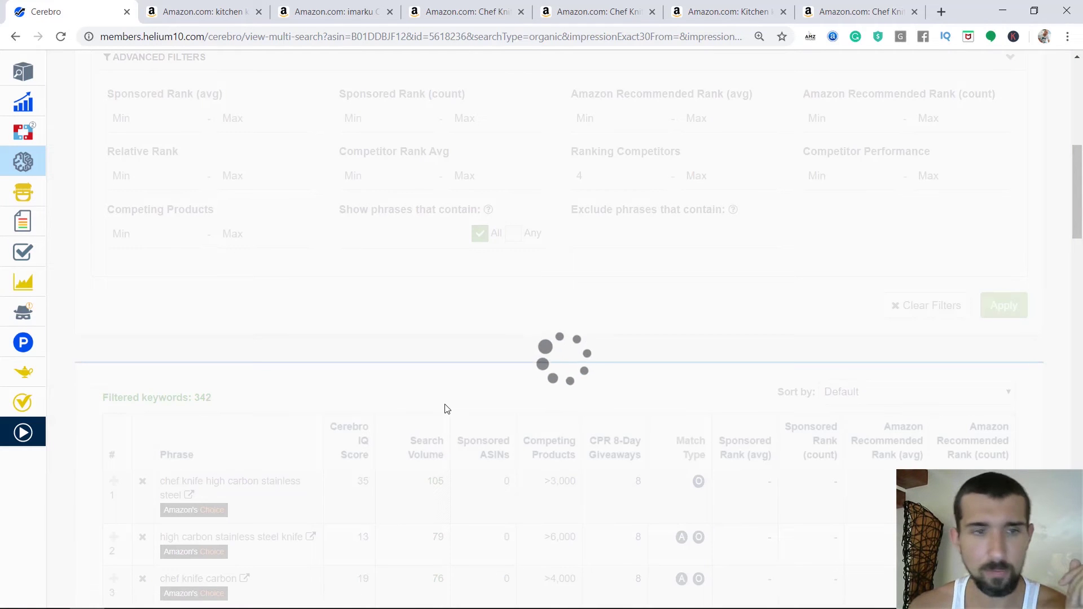
scroll(444, 408, "down", 2)
scroll(452, 379, "down", 20)
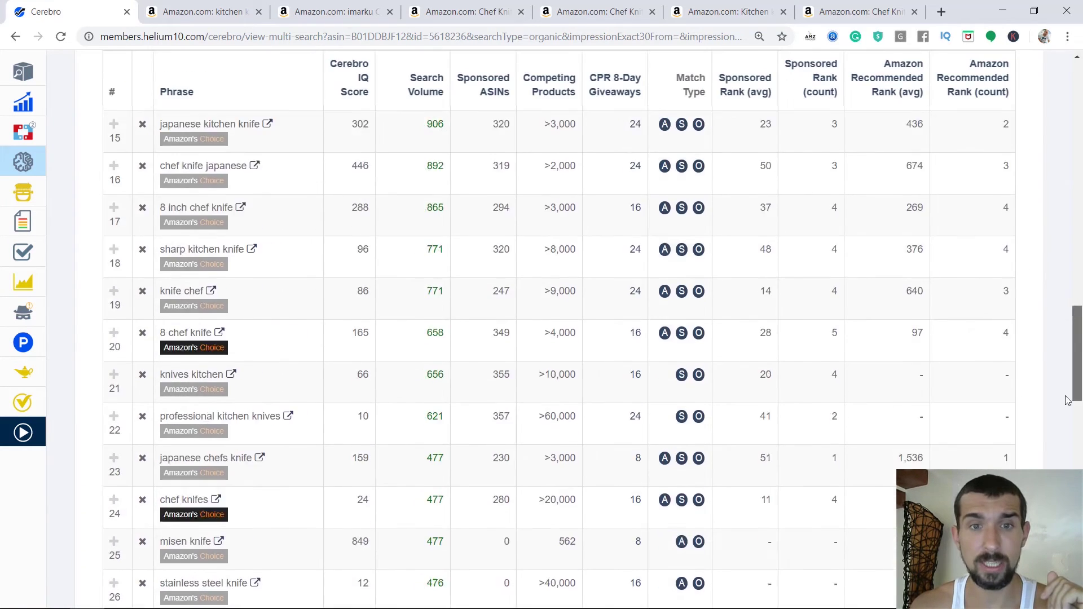
scroll(677, 338, "up", 20)
scroll(276, 401, "down", 9)
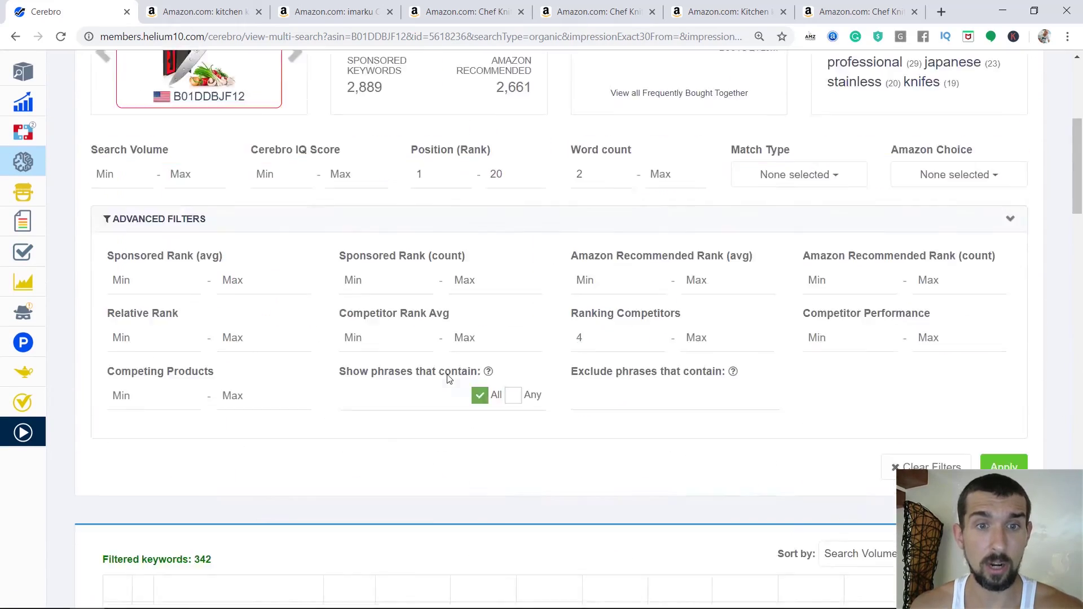
left_click(1003, 235)
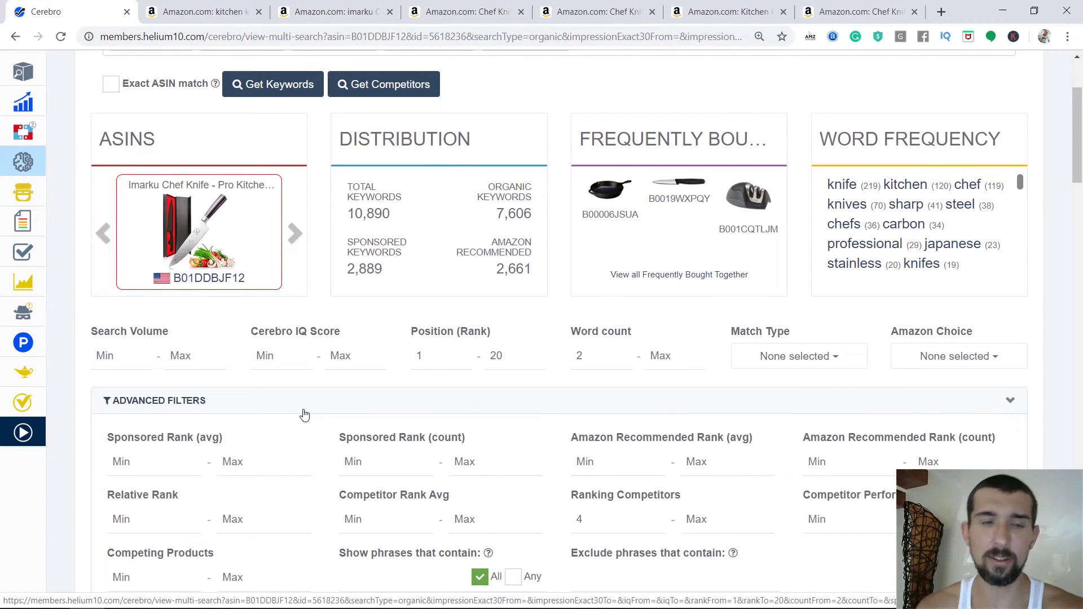
scroll(302, 413, "down", 7)
left_click_drag(194, 318, 208, 322)
left_click(209, 322)
scroll(213, 327, "up", 5)
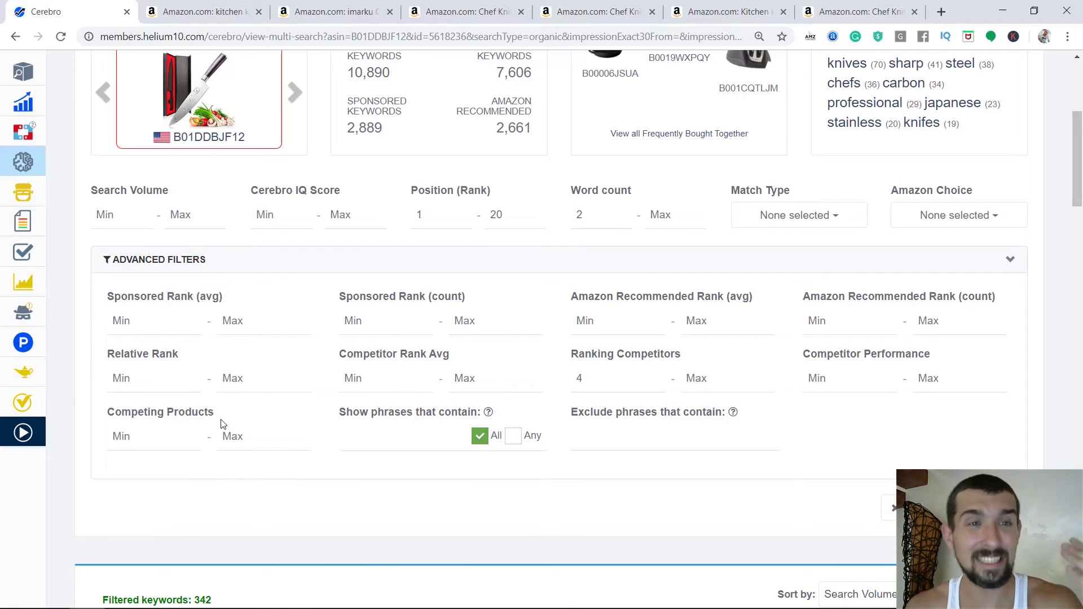
- Set the minimum search volume to 1000 and review the 14 remaining phrases
left_click(100, 218)
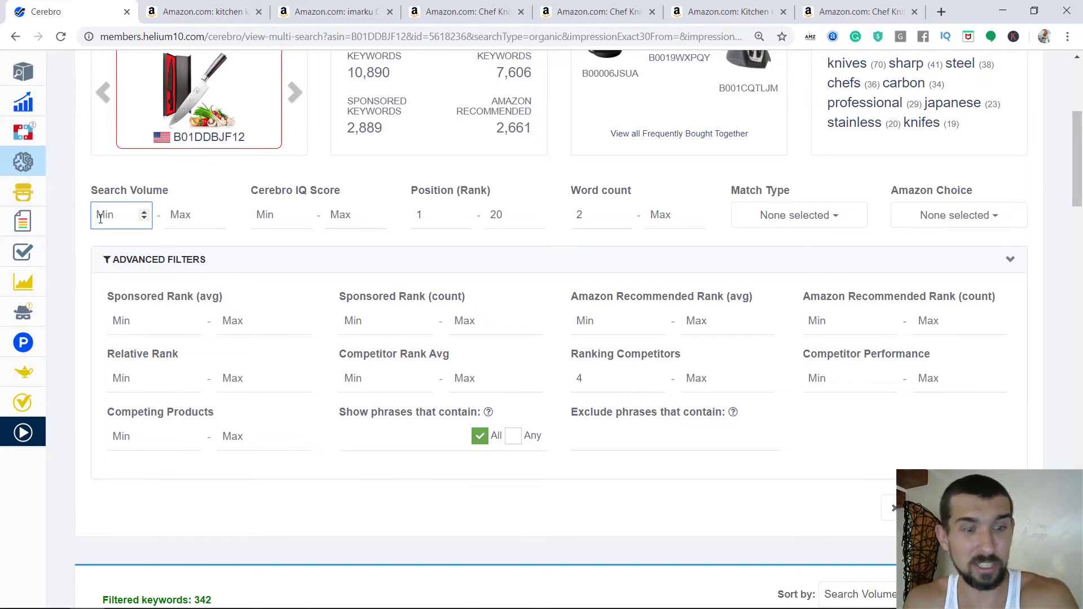
type("1000")
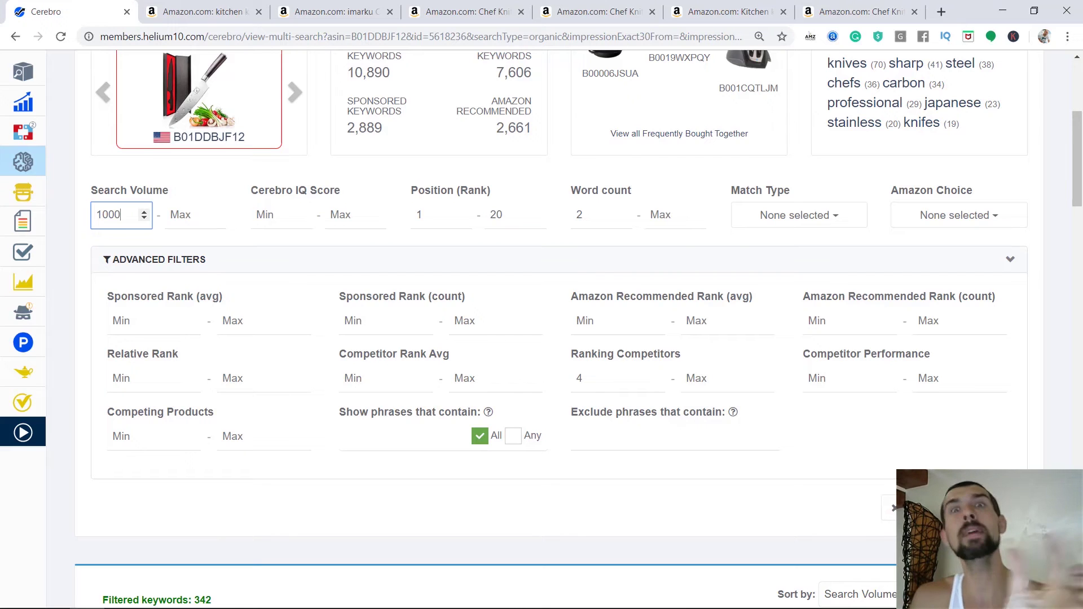
key("Return")
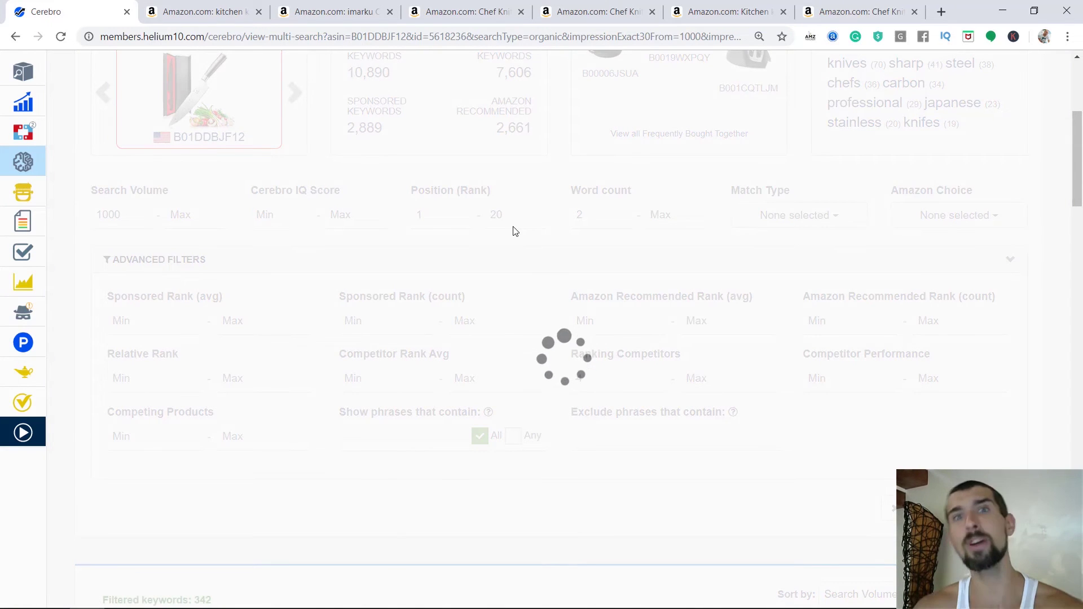
scroll(515, 231, "down", 1)
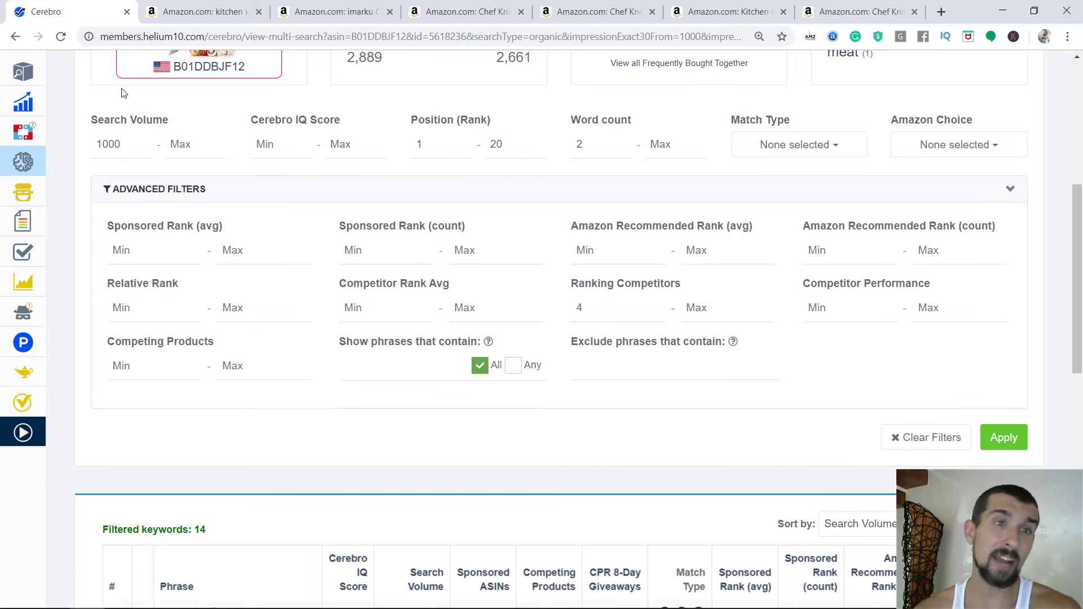
scroll(382, 295, "down", 2)
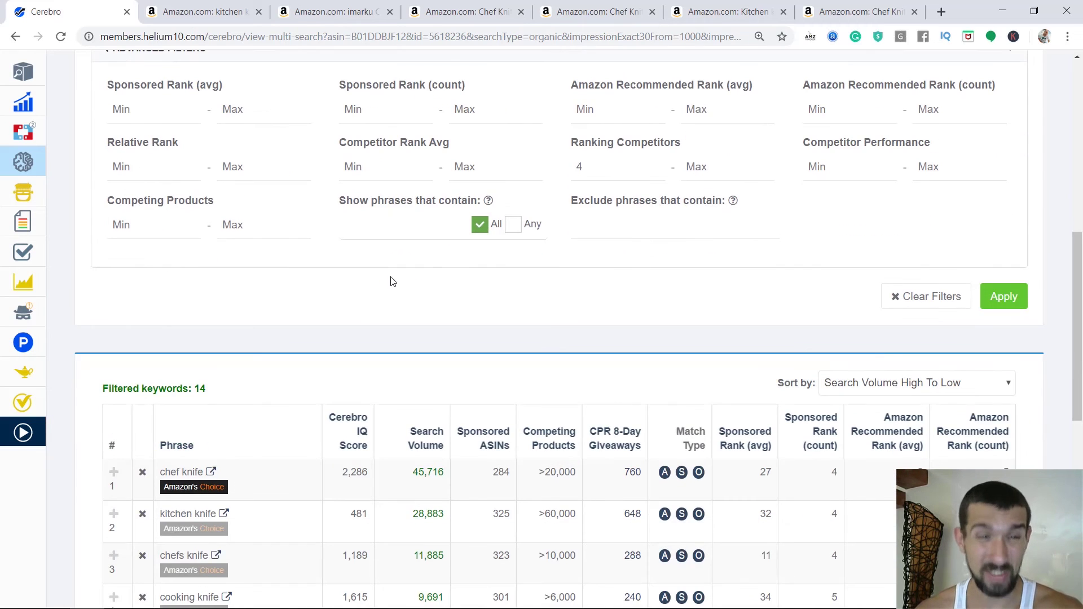
scroll(355, 327, "up", 2)
scroll(361, 332, "down", 5)
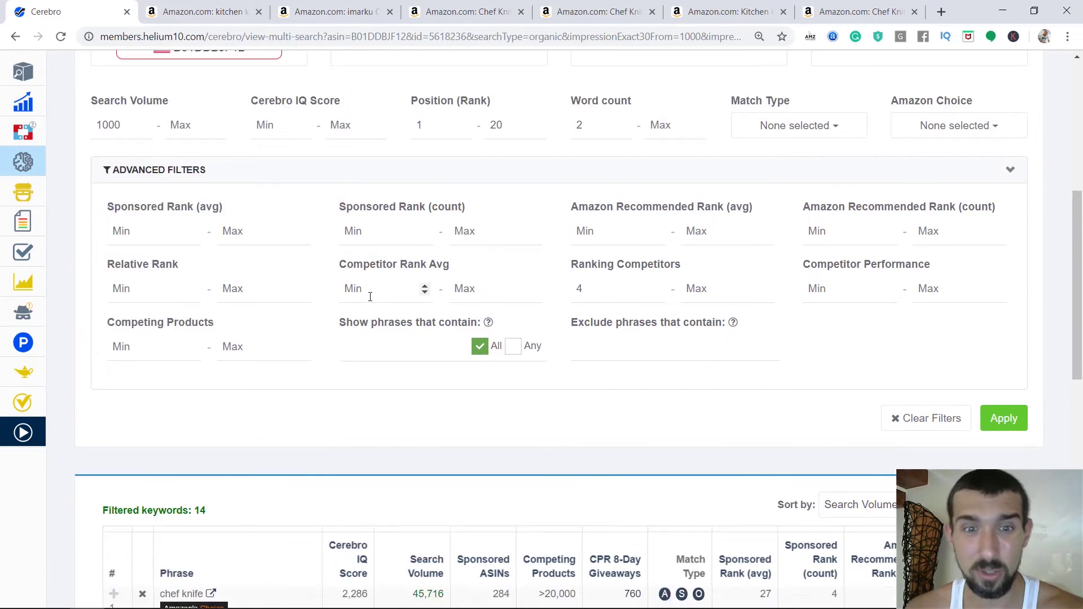
scroll(389, 319, "up", 2)
scroll(350, 316, "up", 5)
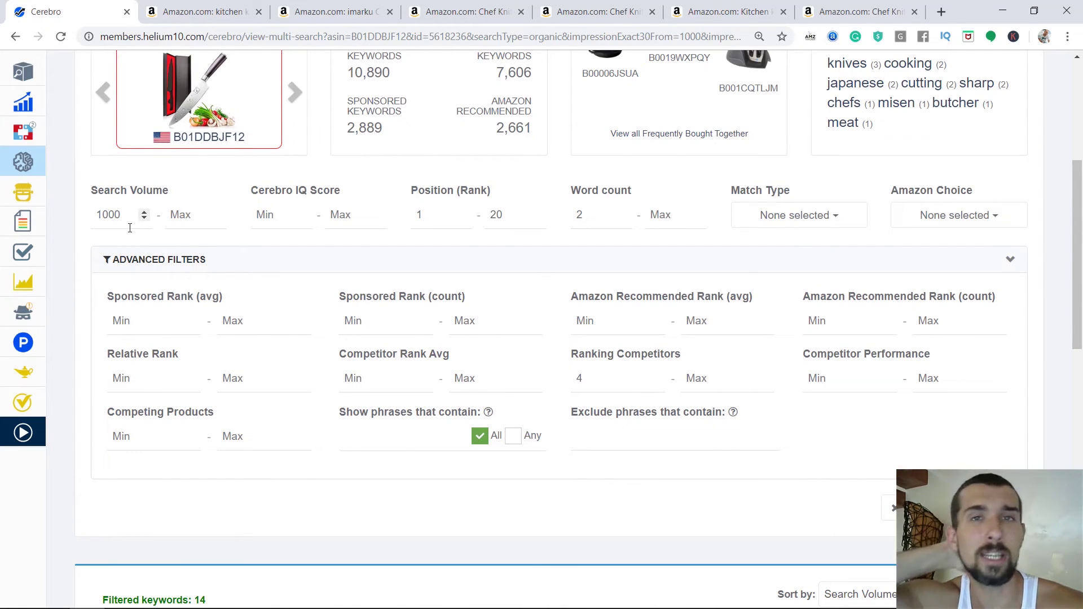
scroll(129, 227, "down", 7)
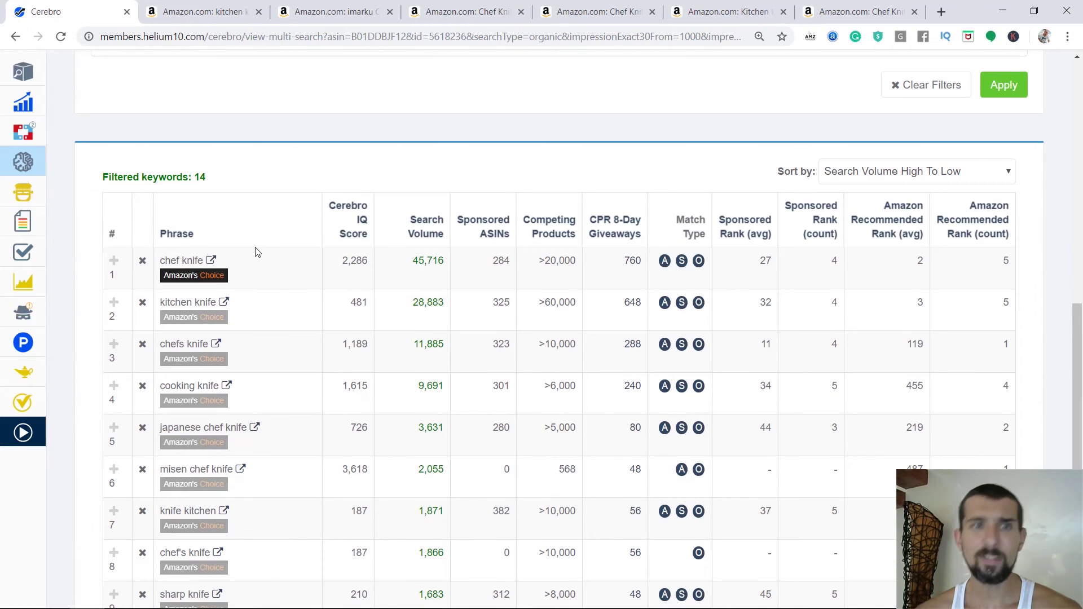
scroll(177, 260, "down", 1)
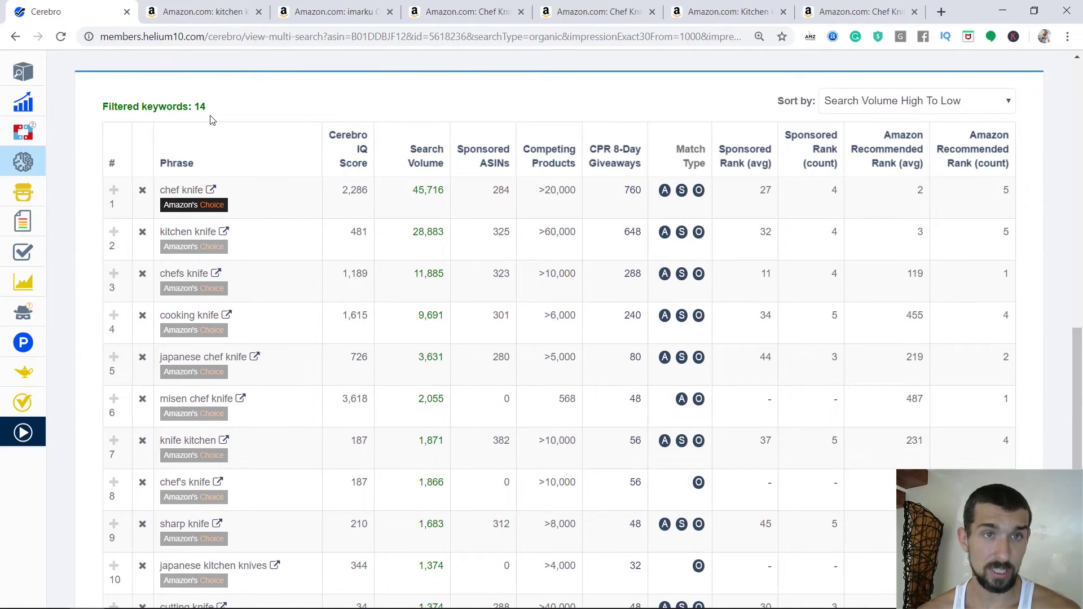
left_click_drag(210, 107, 202, 108)
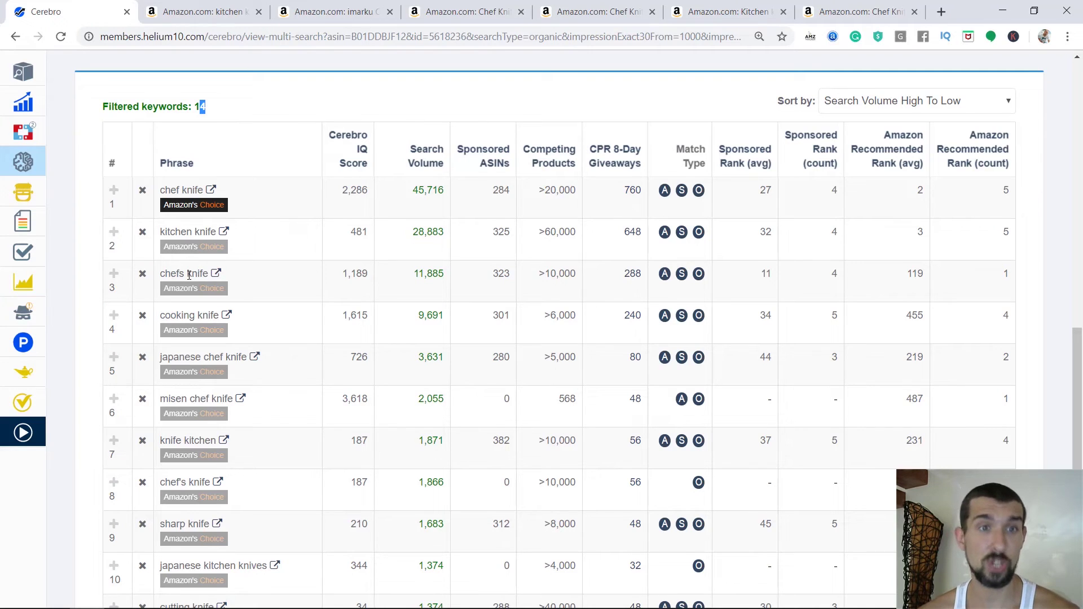
scroll(215, 363, "down", 1)
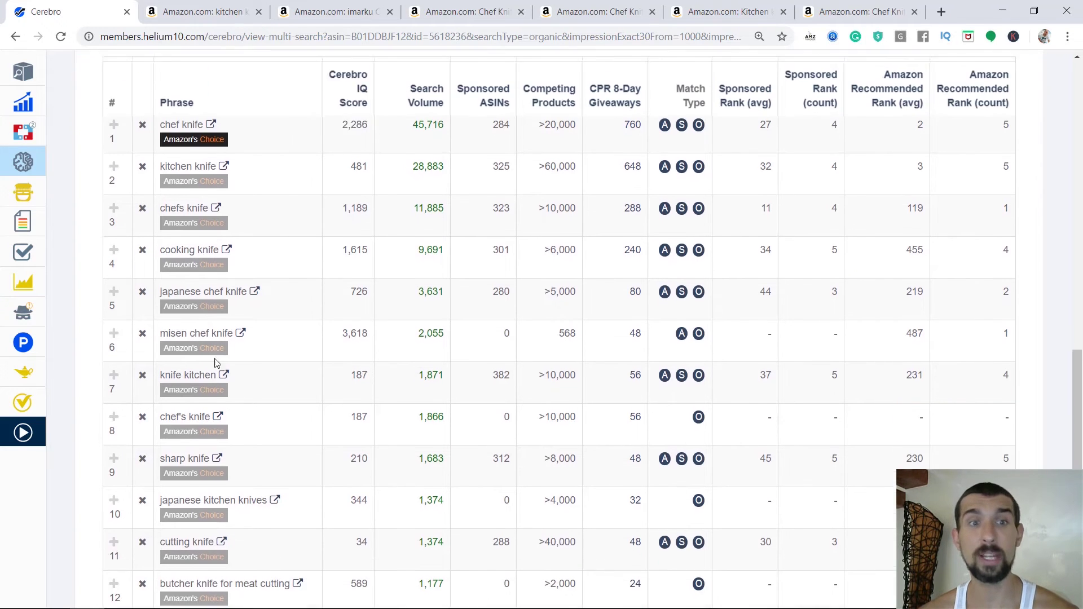
scroll(191, 328, "down", 1)
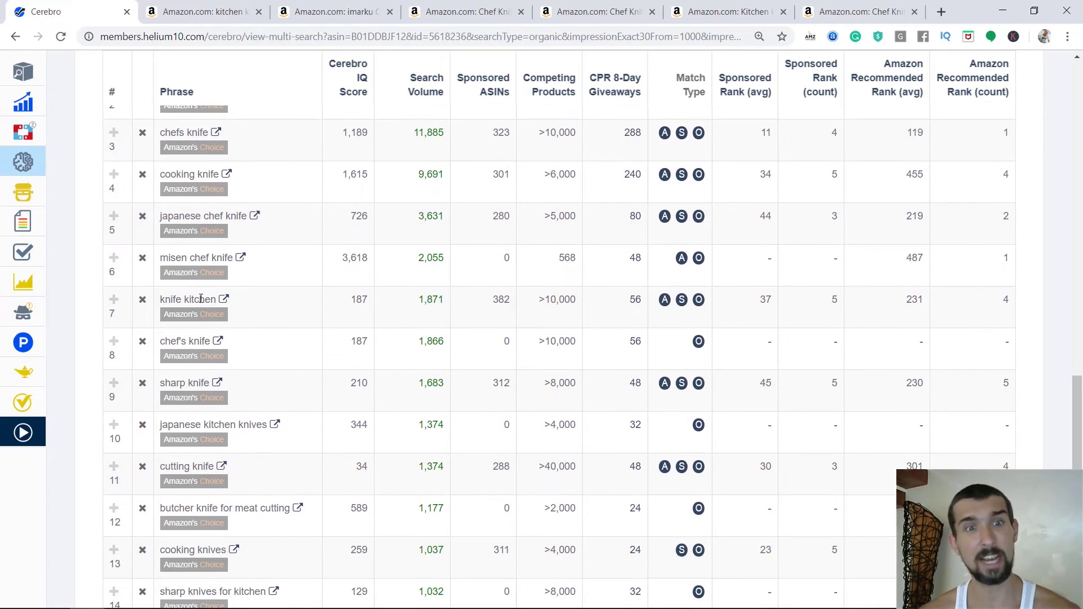
scroll(220, 367, "down", 1)
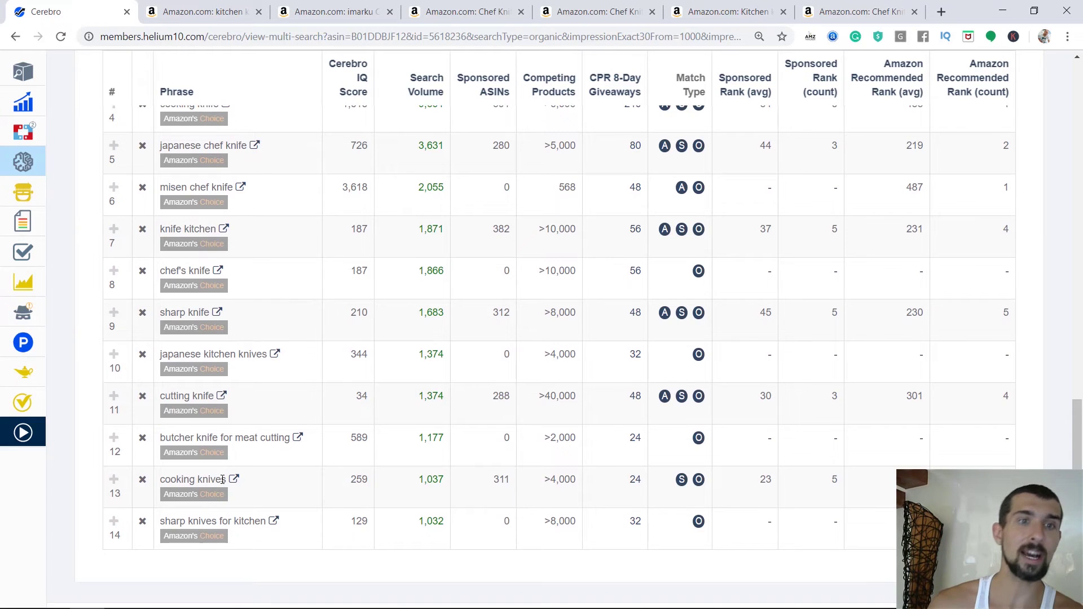
scroll(243, 468, "down", 1)
left_click_drag(1078, 516, 1080, 266)
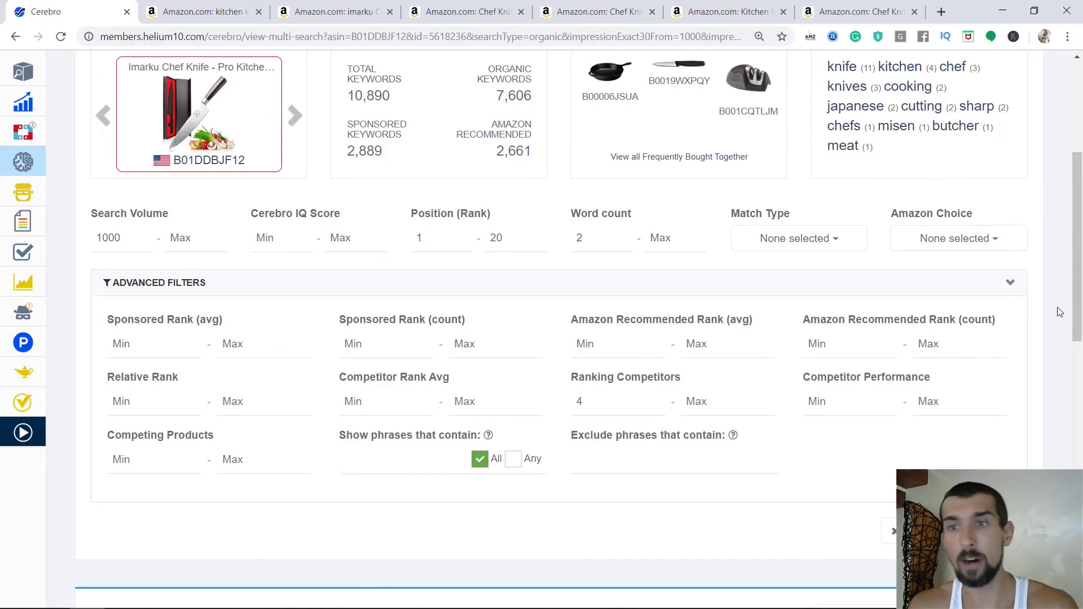
left_click_drag(1080, 265, 1070, 310)
scroll(1079, 458, "down", 2)
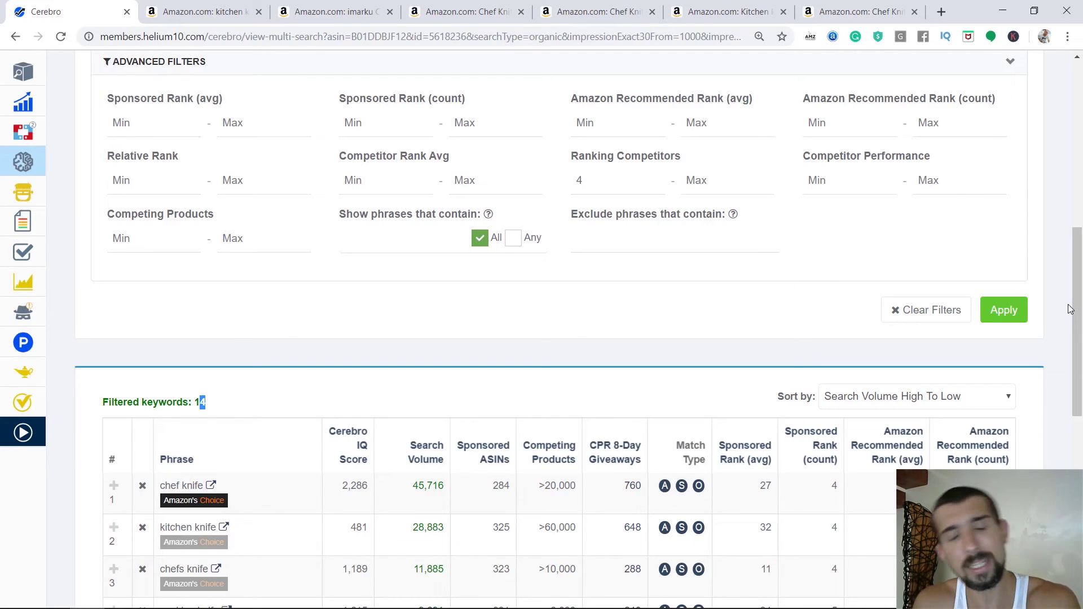
left_click(336, 370)
scroll(363, 402, "down", 2)
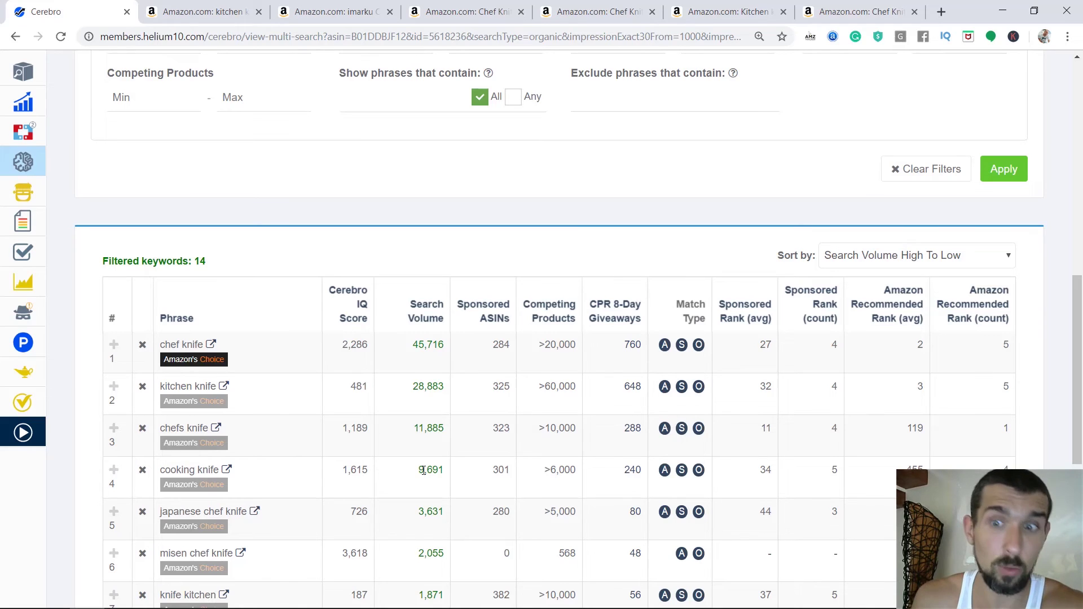
left_click_drag(1078, 383, 1080, 439)
scroll(500, 452, "down", 2)
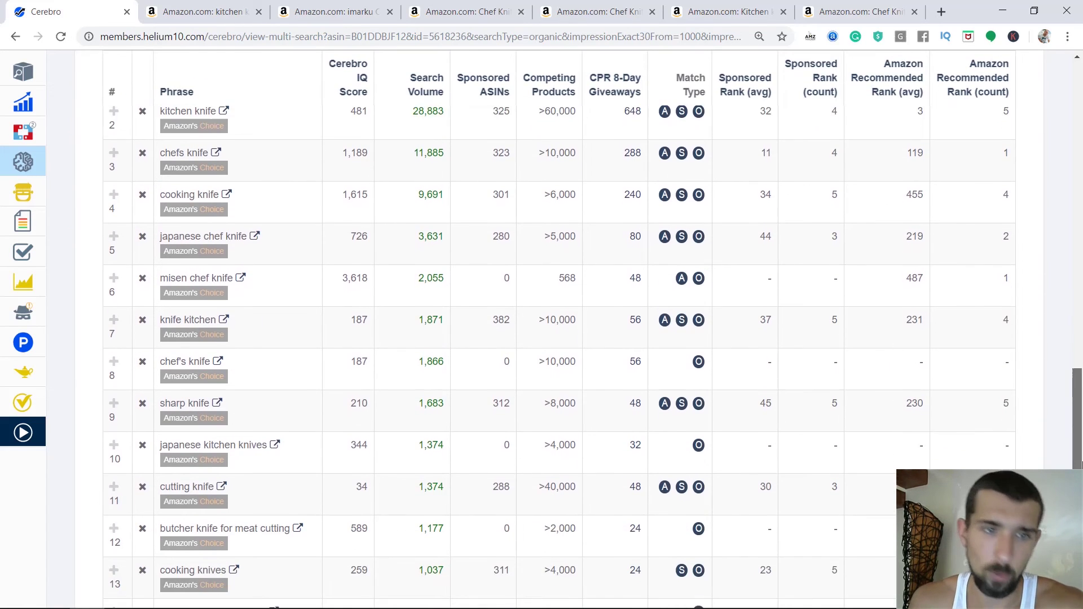
scroll(362, 425, "up", 2)
scroll(365, 423, "down", 2)
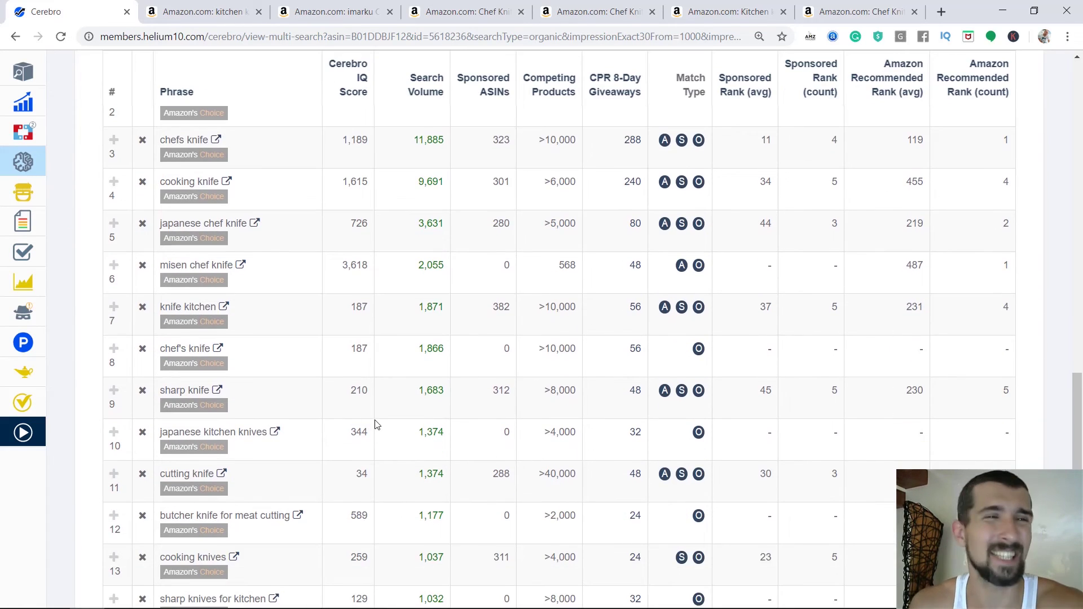
scroll(374, 426, "up", 2)
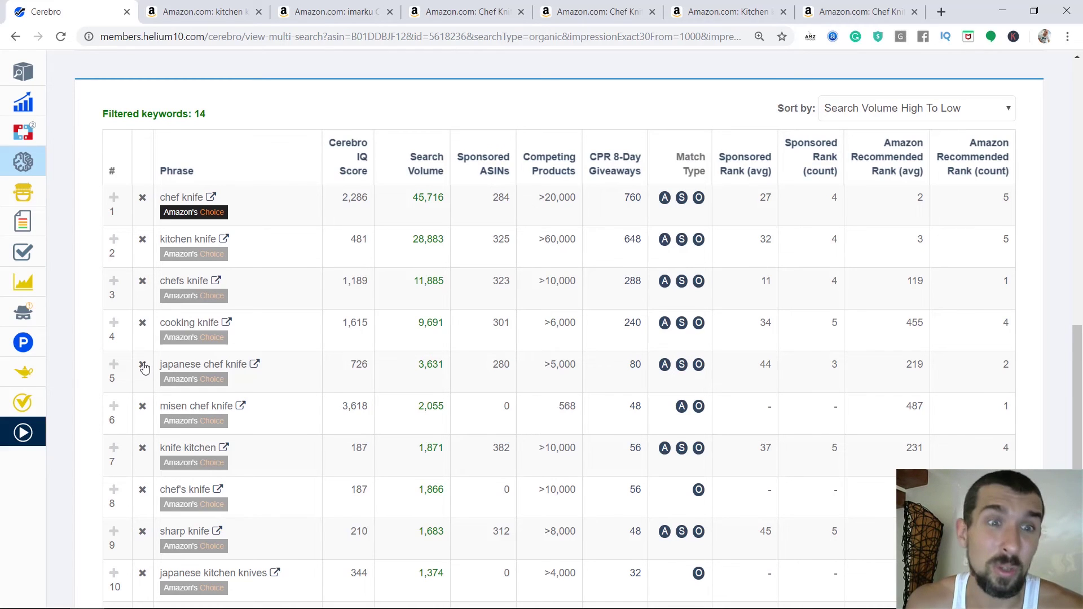
scroll(144, 367, "down", 4)
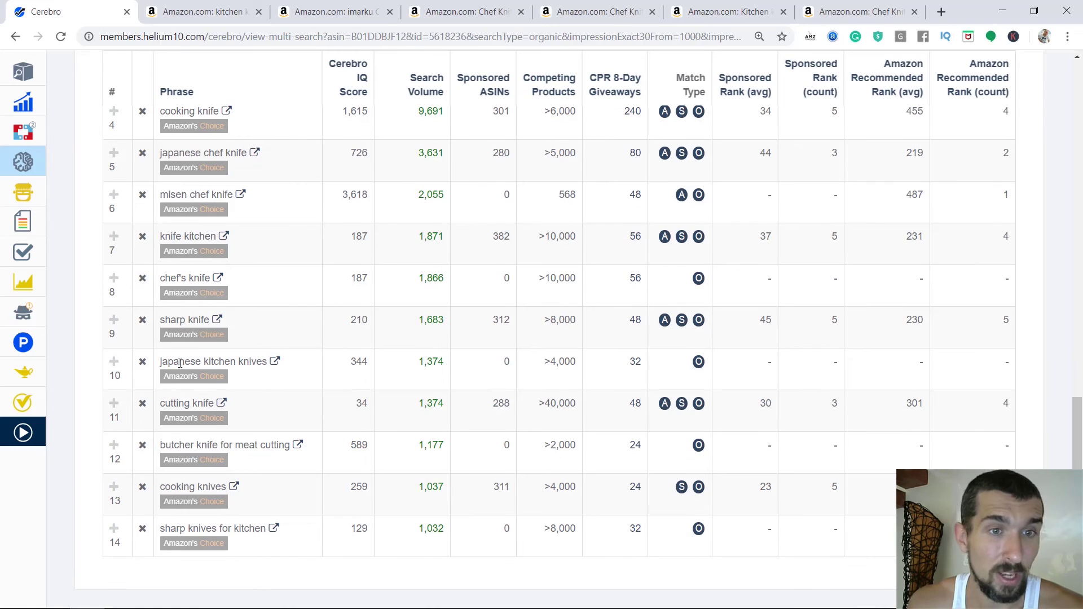
scroll(221, 403, "up", 1)
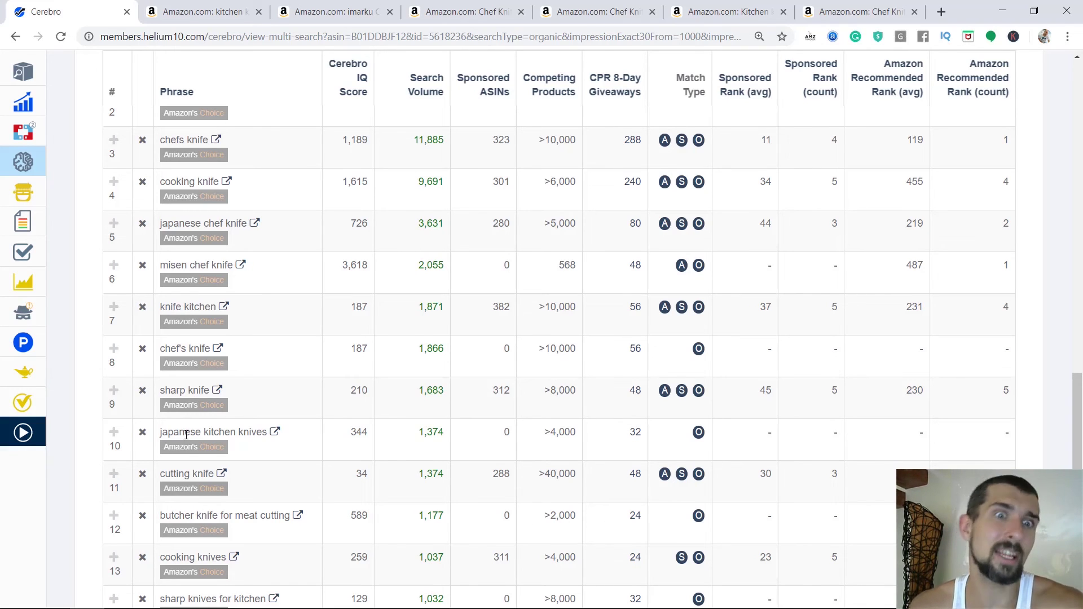
- Remove the 'japanese kitchen knives' and 'japanese chef knife' phrases from the keyword list
left_click(143, 432)
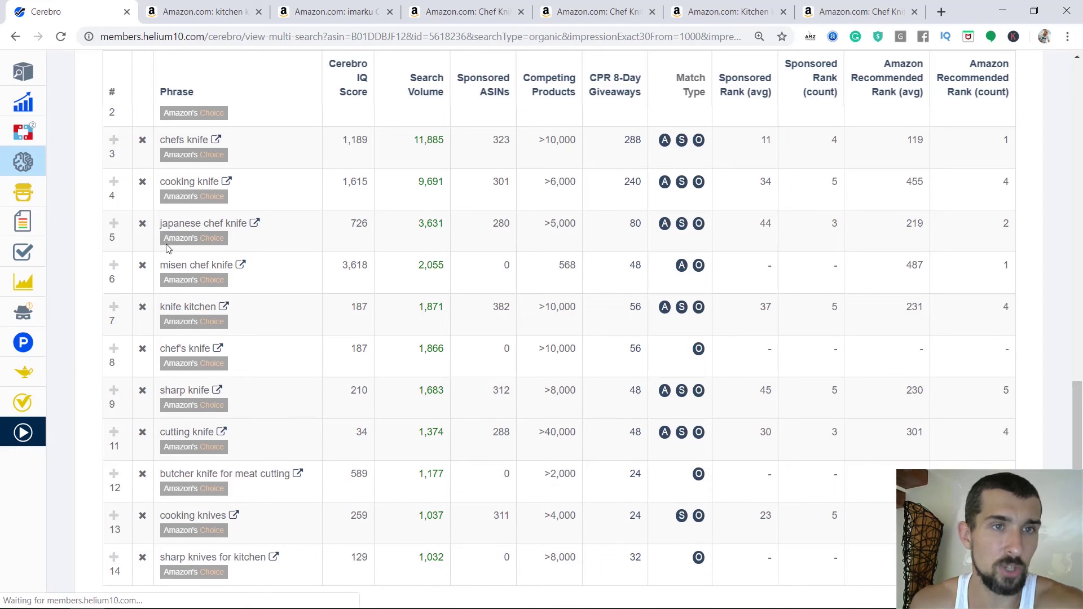
left_click(143, 223)
scroll(565, 333, "up", 8)
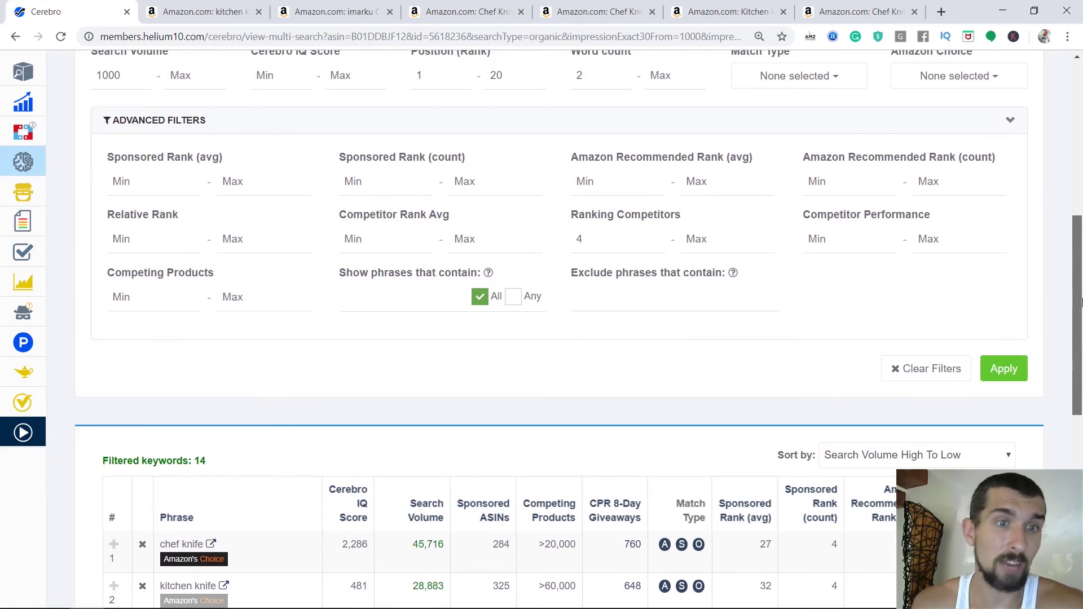
scroll(1047, 437, "down", 7)
scroll(265, 181, "down", 1)
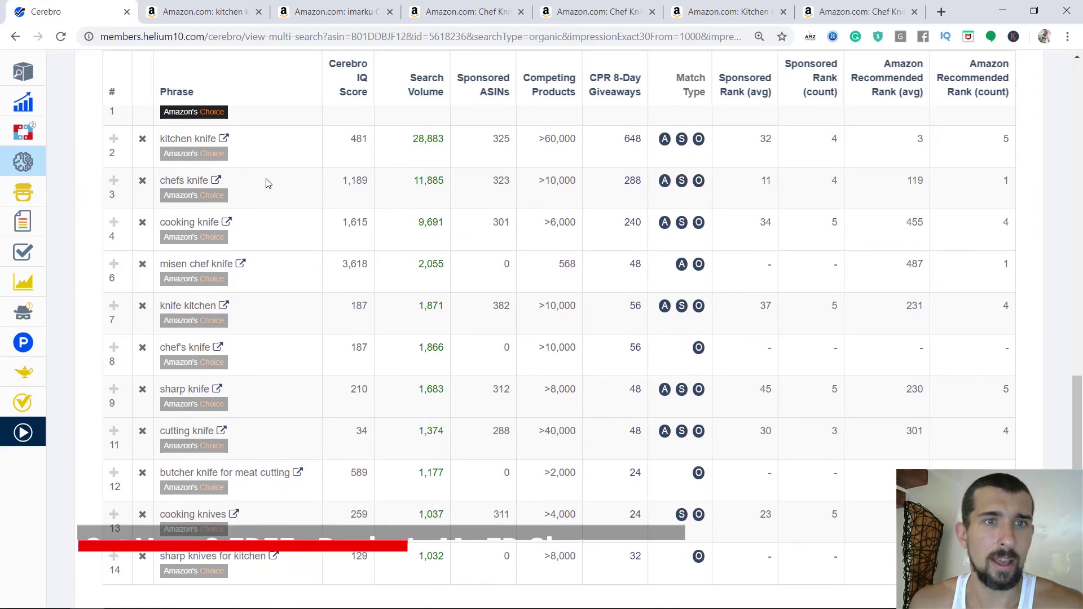
- Remove the 'misen chef knife' brand phrase from the keyword list
left_click_drag(164, 264, 192, 264)
left_click(192, 264)
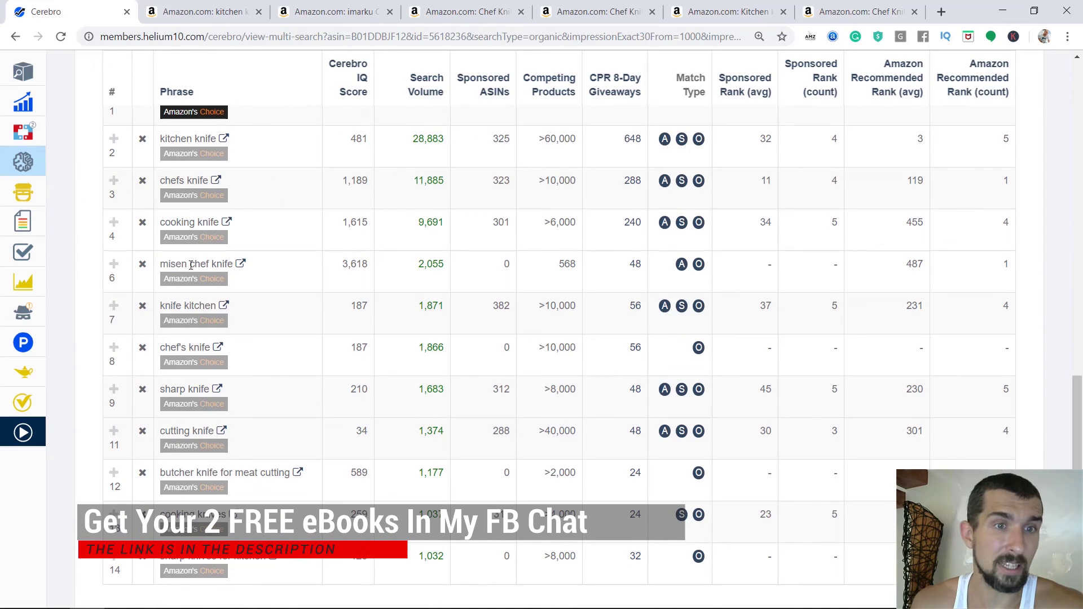
scroll(212, 338, "up", 1)
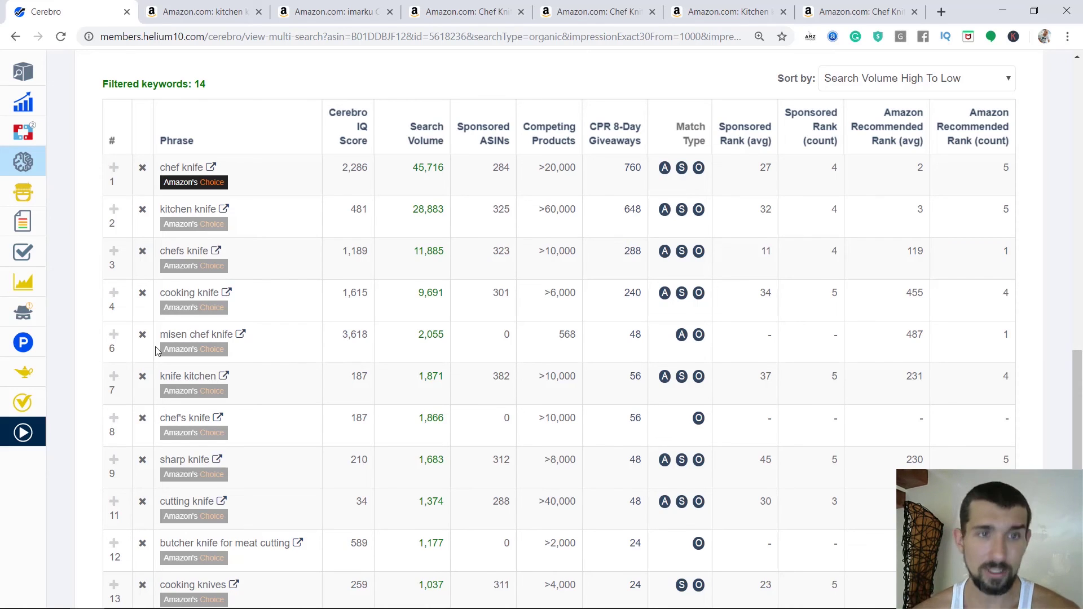
left_click(142, 335)
scroll(276, 446, "down", 2)
scroll(253, 451, "up", 3)
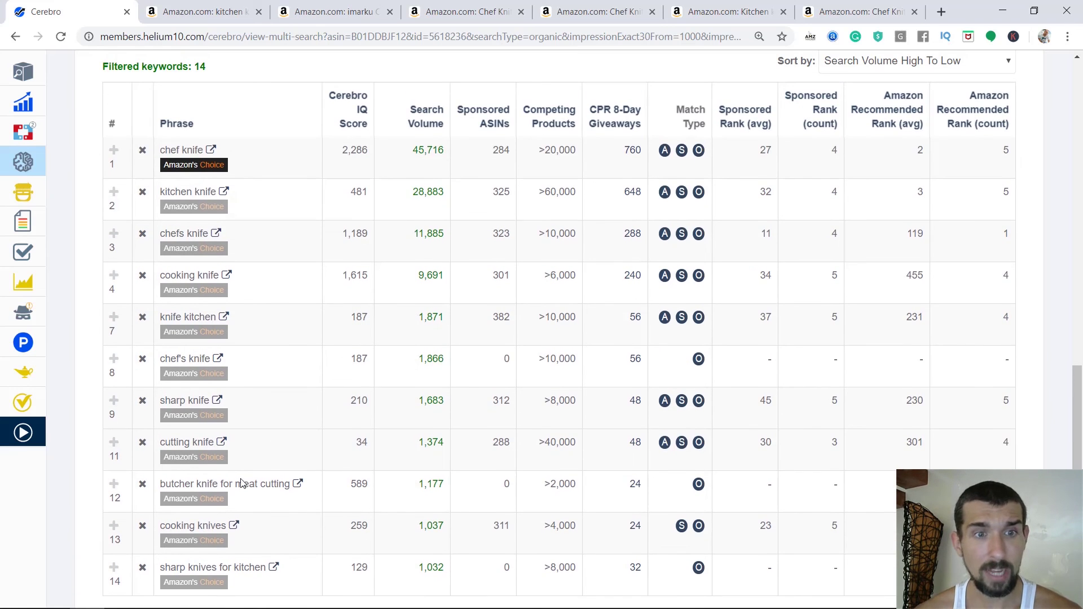
scroll(228, 457, "down", 3)
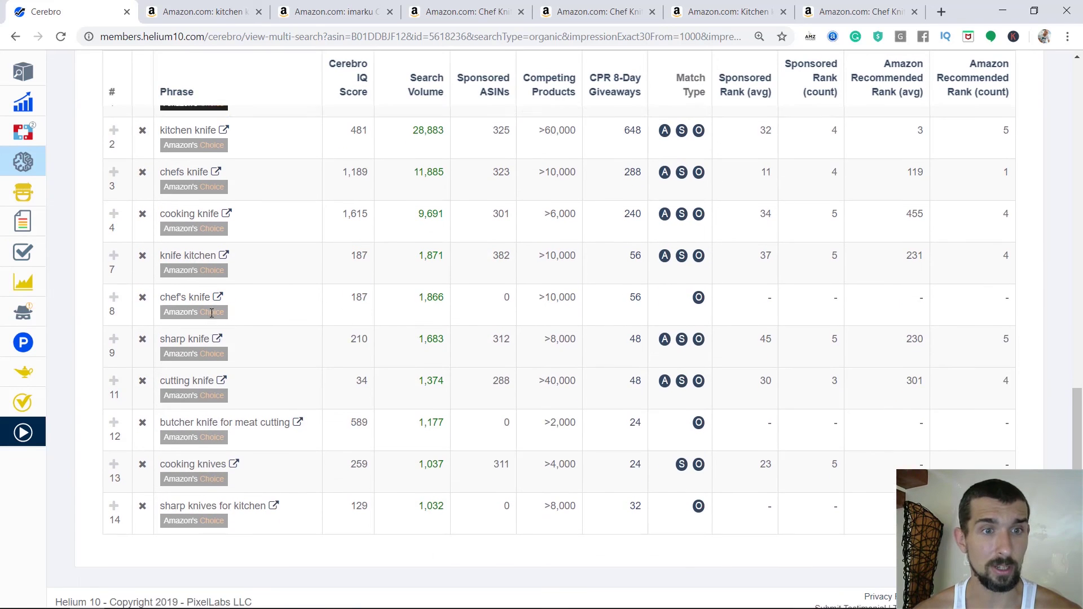
scroll(246, 470, "up", 1)
scroll(325, 364, "up", 5)
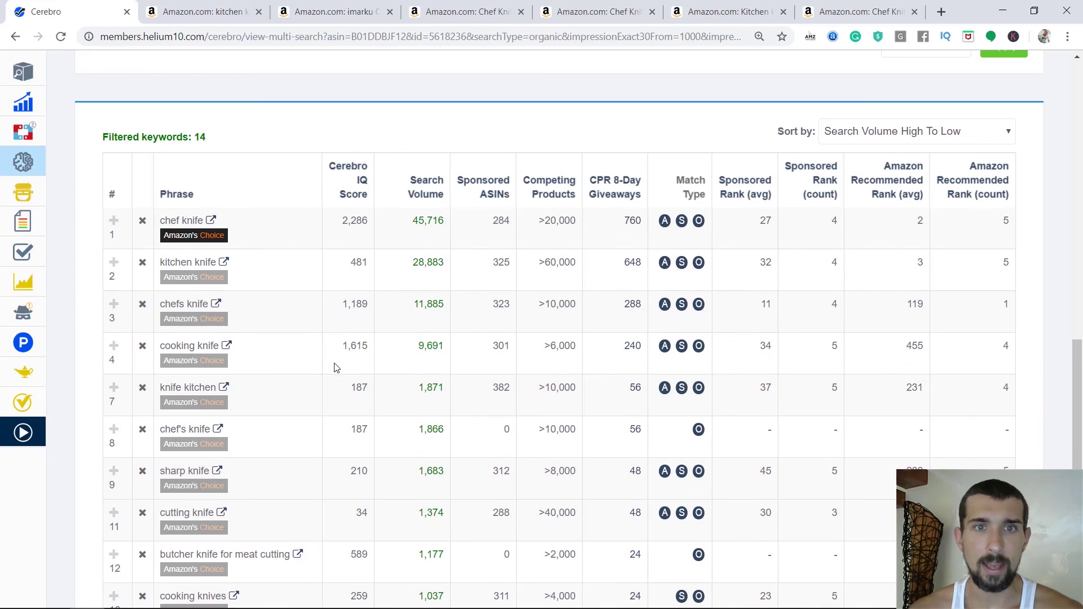
scroll(865, 334, "up", 7)
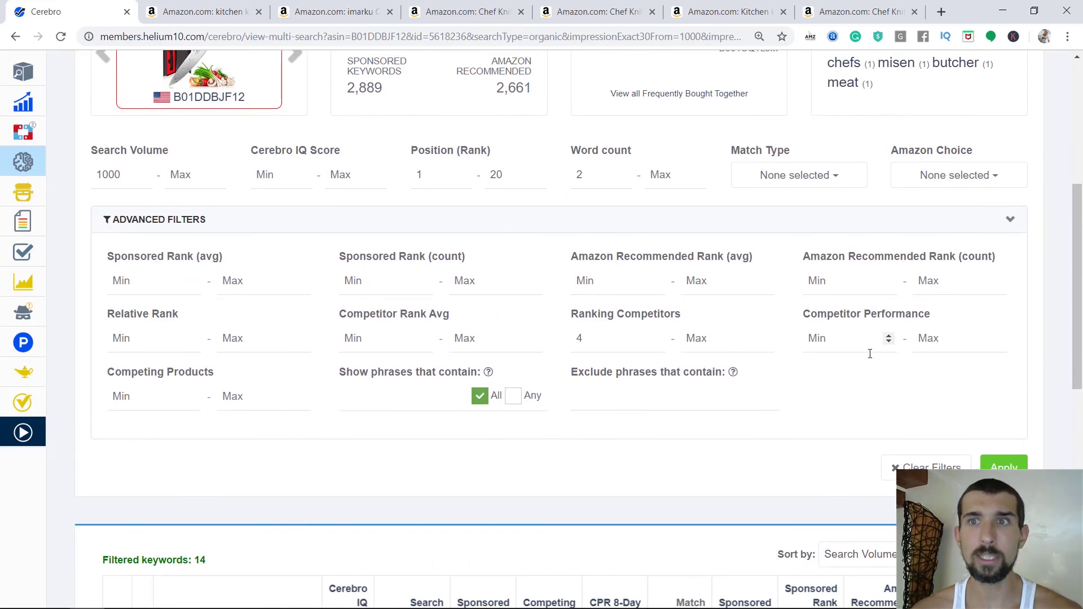
- Export the remaining keyword list using Copy to Clipboard
left_click(998, 139)
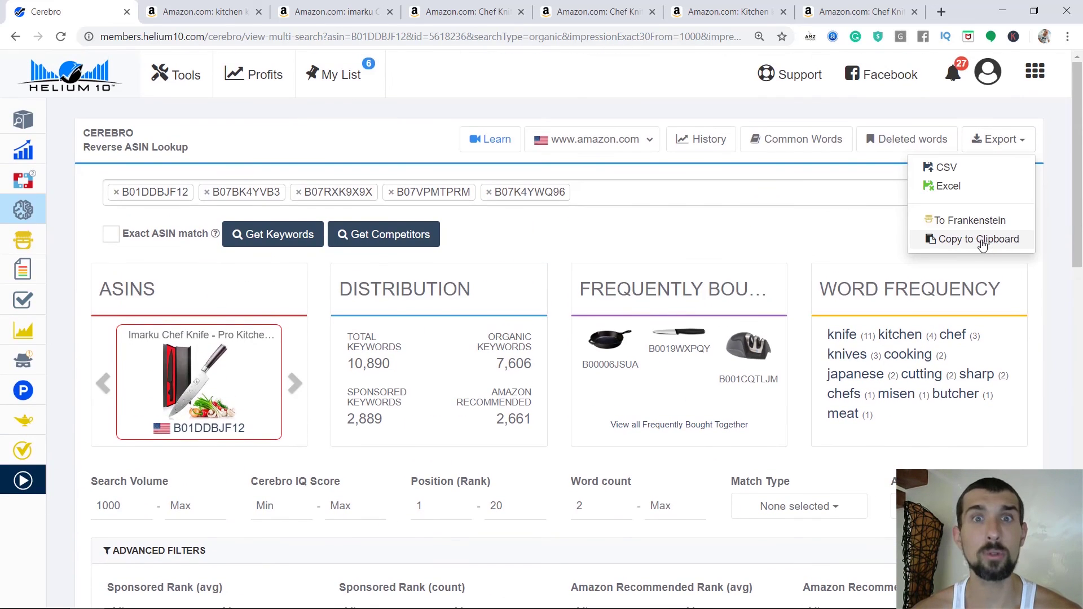
left_click(980, 241)
scroll(370, 362, "down", 14)
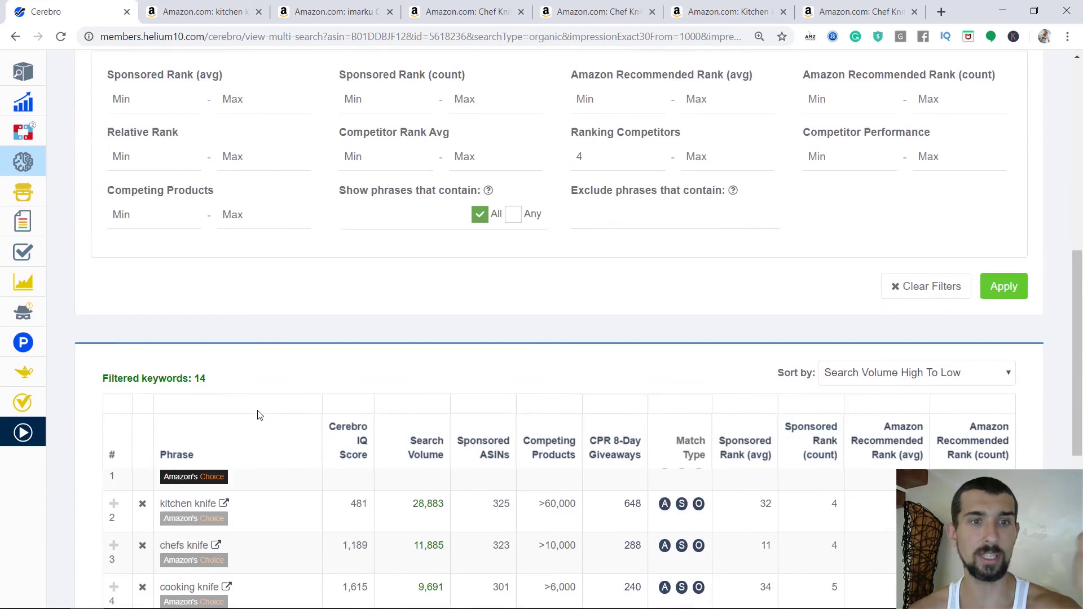
scroll(272, 385, "down", 2)
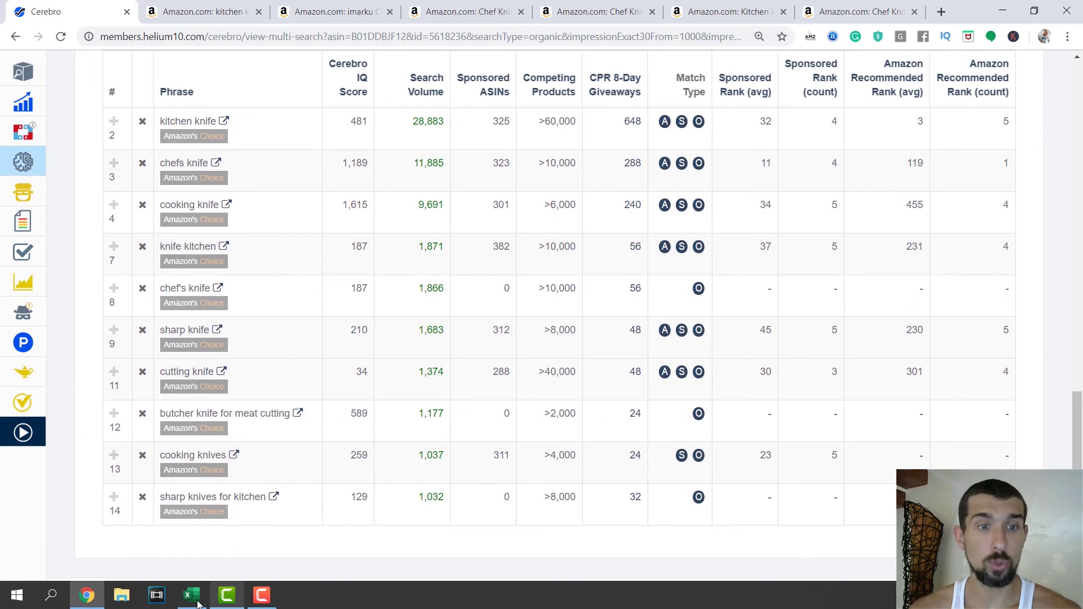
- In Excel, add a new worksheet named 'Main Phrases Cerebro'
left_click(189, 597)
scroll(273, 466, "down", 2)
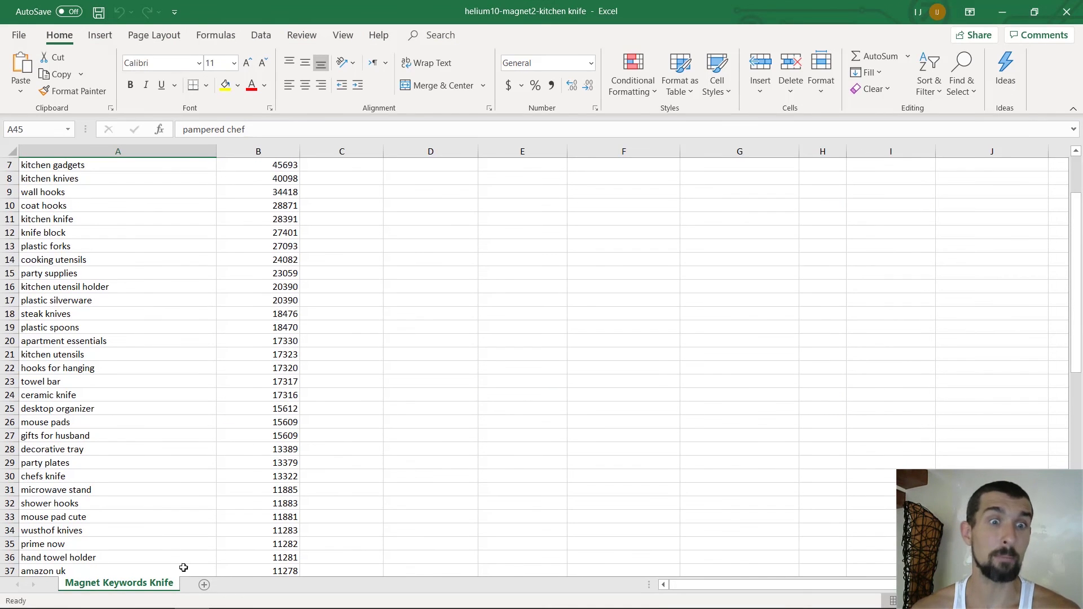
left_click(206, 586)
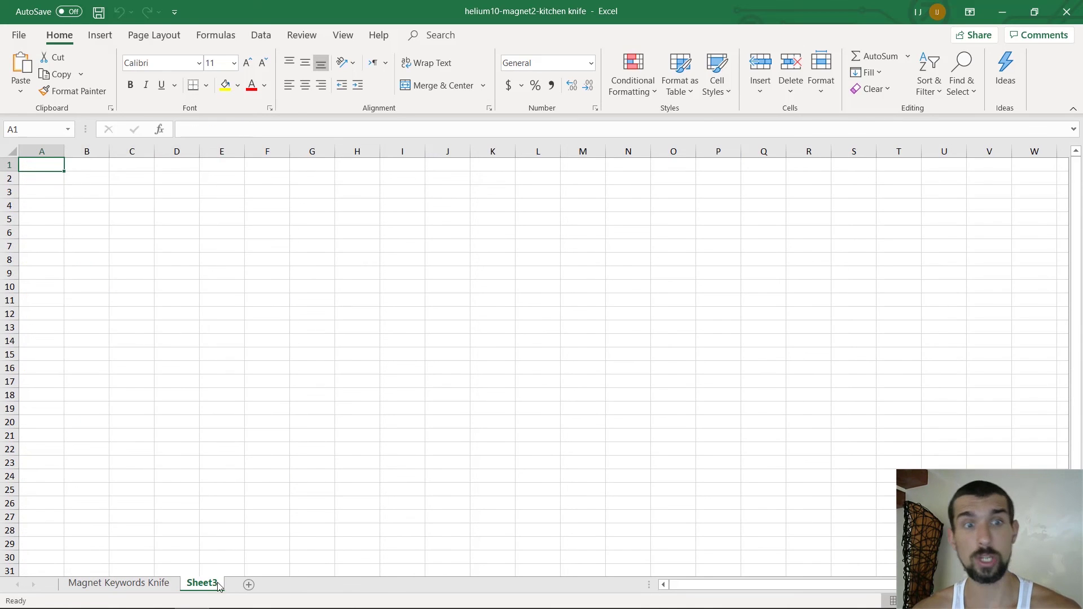
double_click(201, 583)
type("Ma")
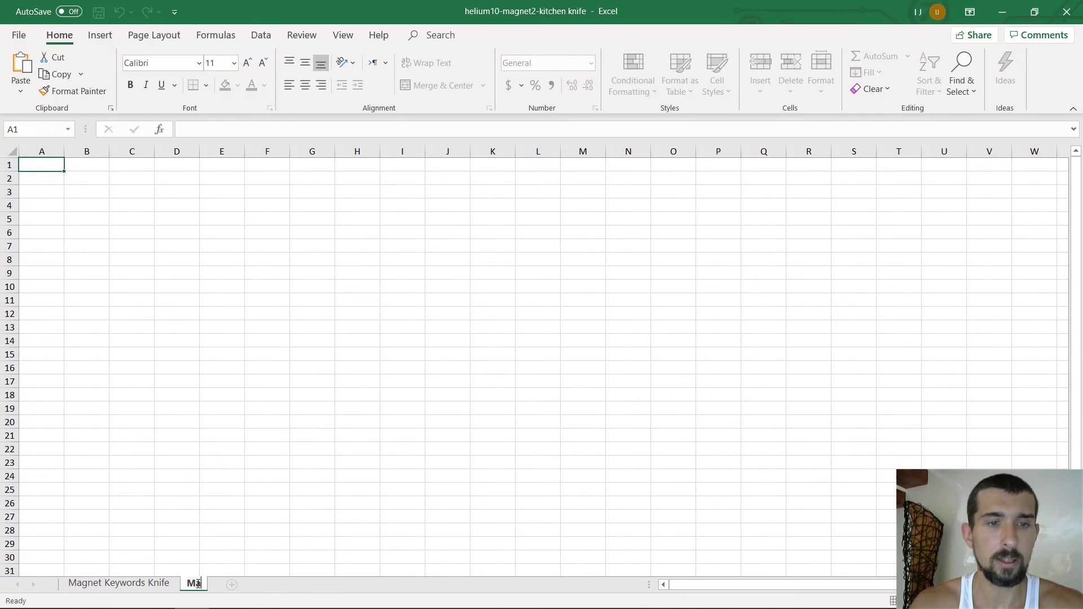
type("in Phrases Cerebro")
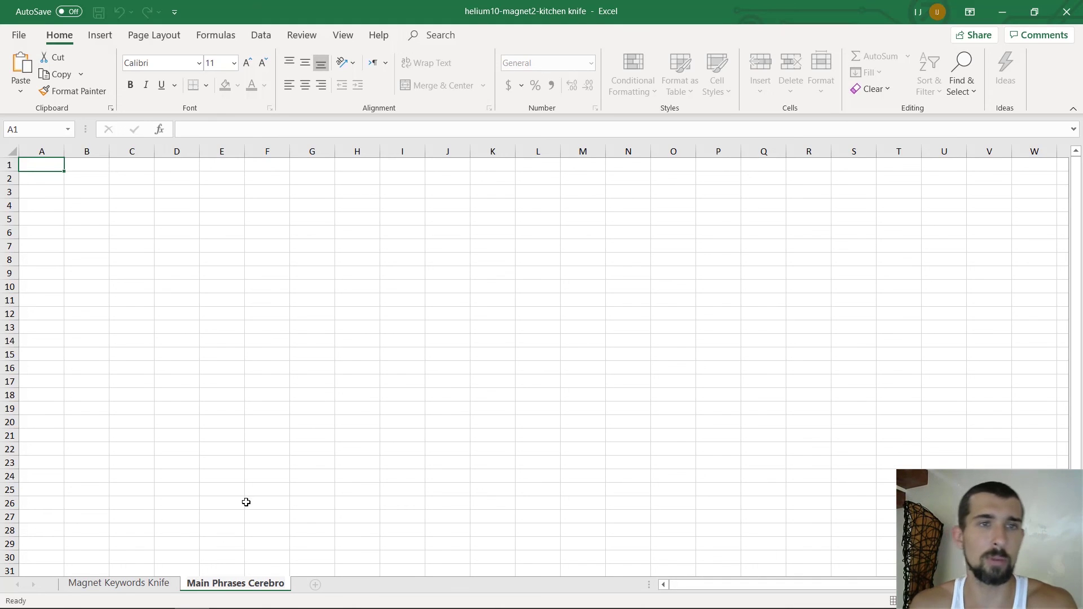
- Type 'Relevant Phrases' in B2 and paste the 11 copied knife phrases starting at B4
left_click(104, 181)
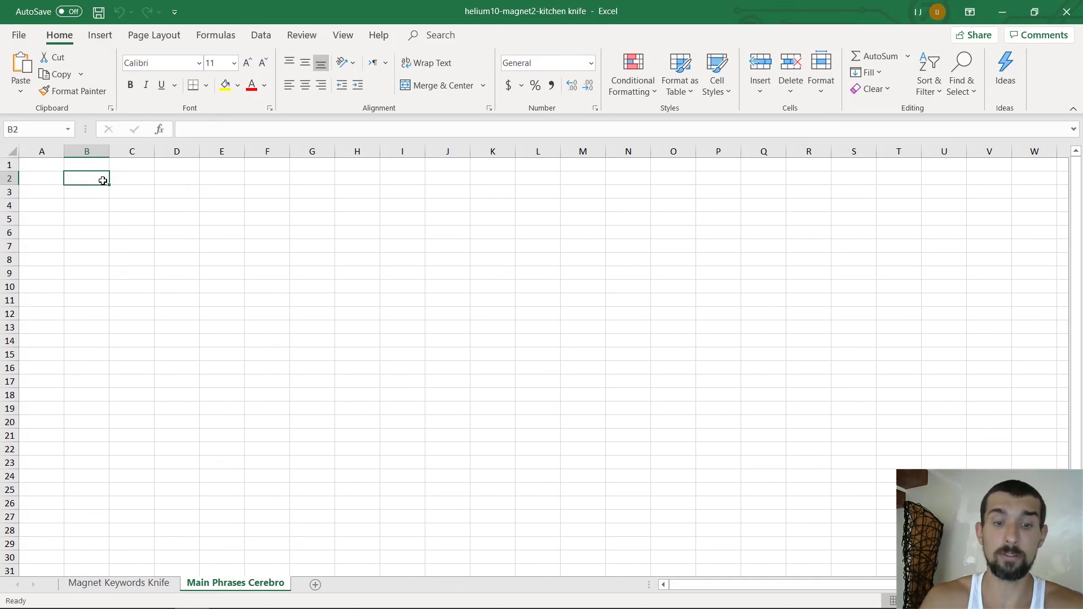
type("Relev")
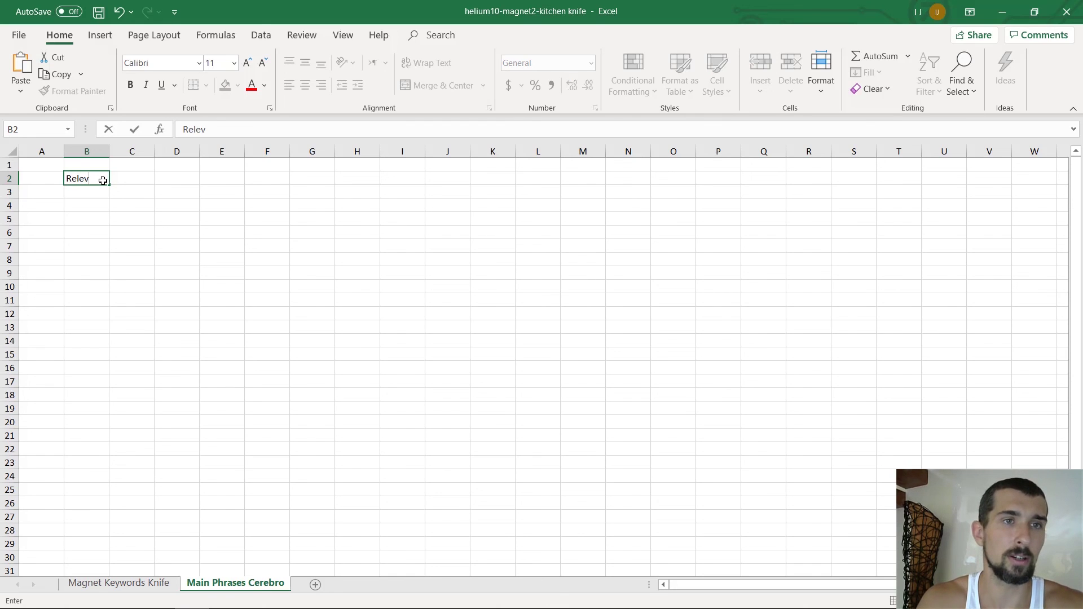
type("ant Phrases")
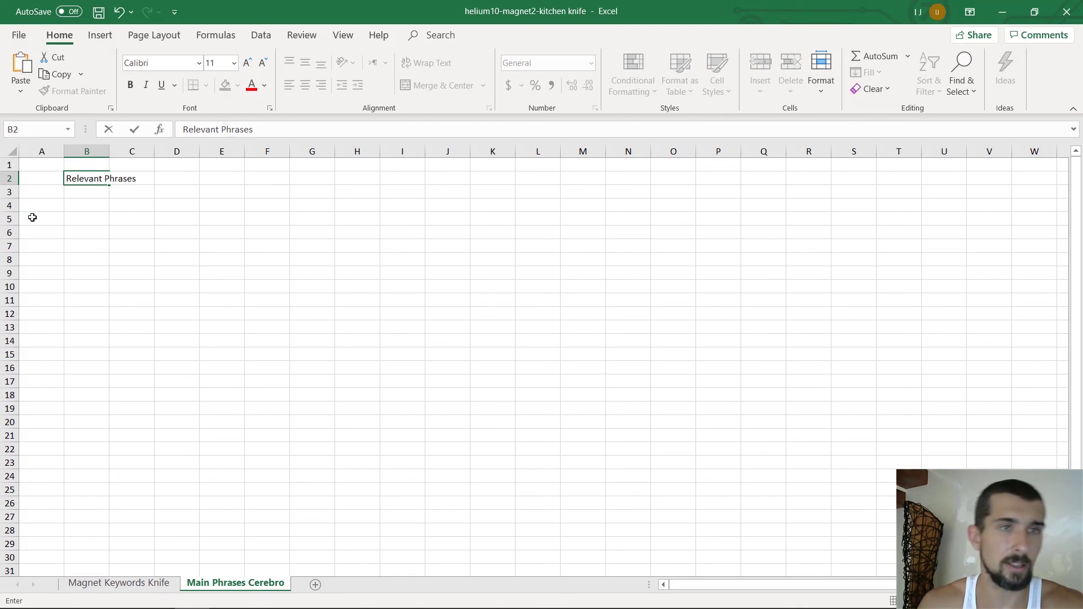
left_click(83, 205)
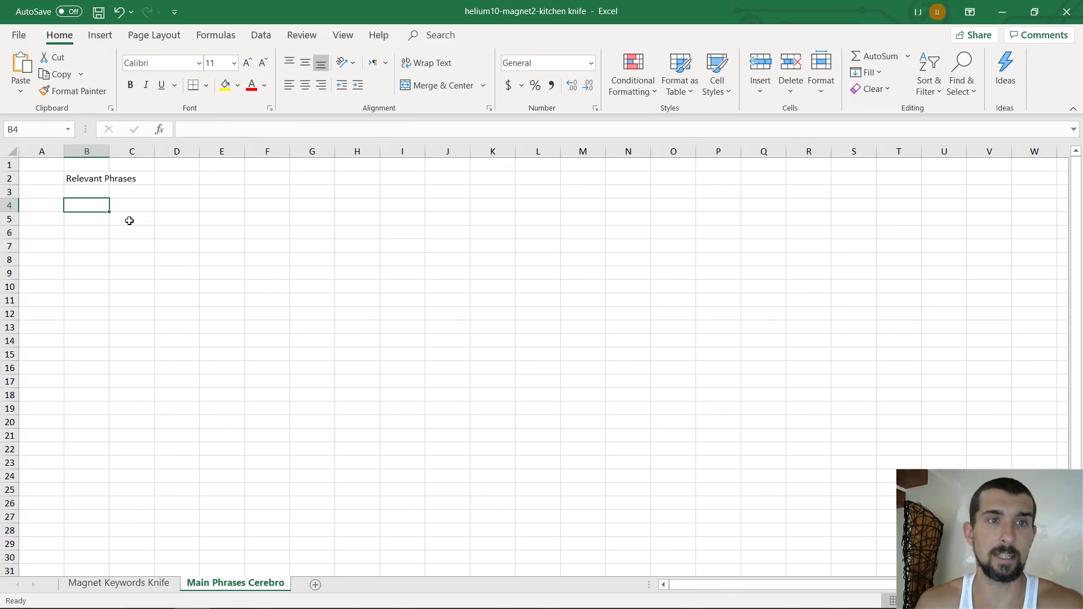
key("ctrl+v")
left_click(312, 260)
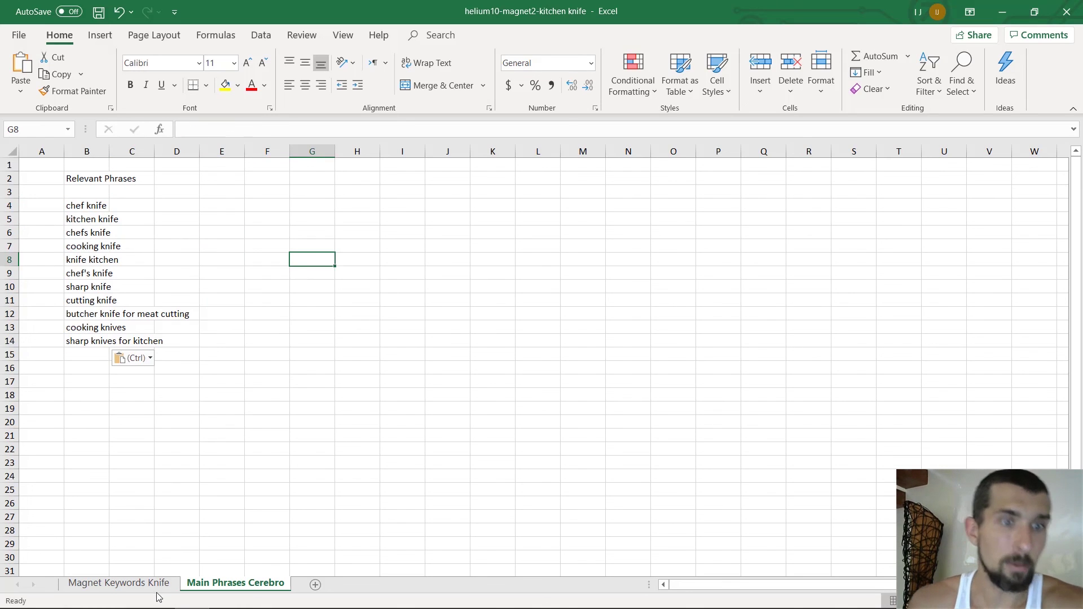